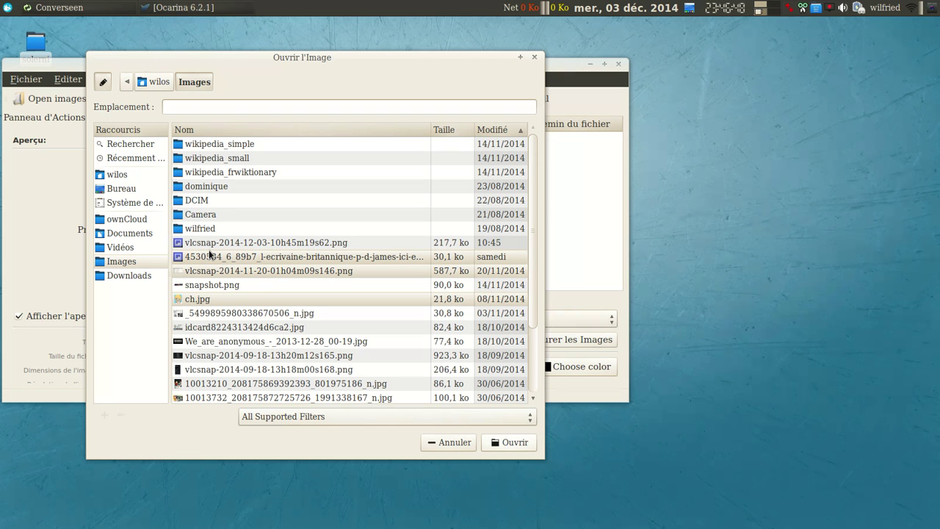
- Open the selected PNG and JPG files from the Images folder and mark all of them for conversion
{"action": "left_click", "coordinate": [211, 247]}
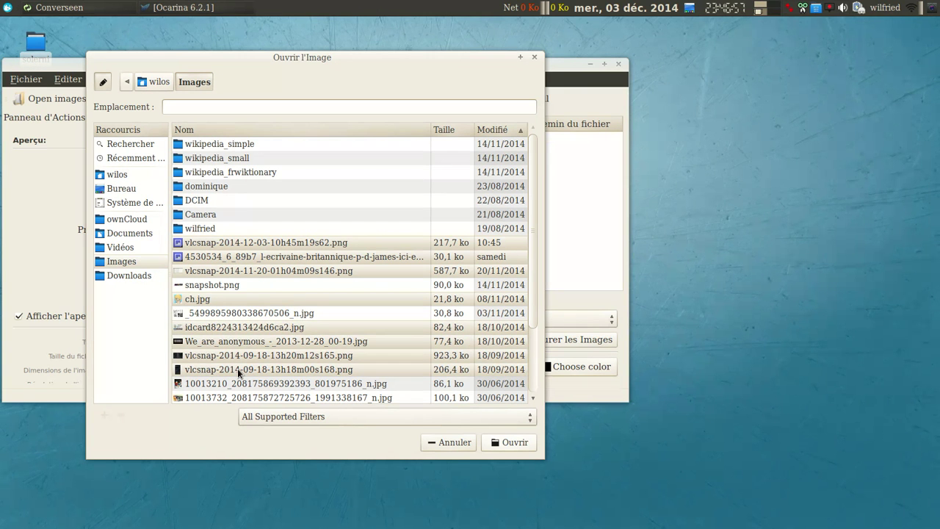
{"action": "left_click", "coordinate": [508, 441]}
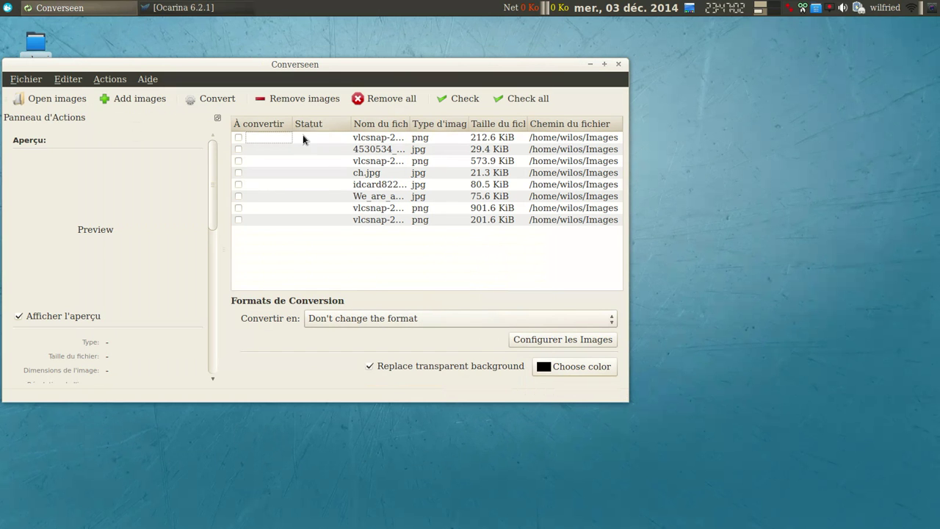
{"action": "left_click", "coordinate": [381, 141]}
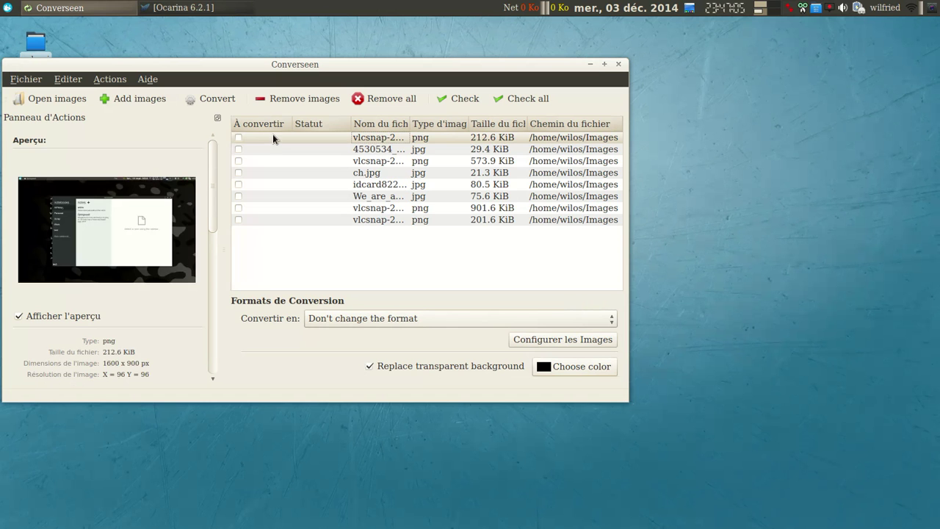
{"action": "left_click", "coordinate": [238, 138]}
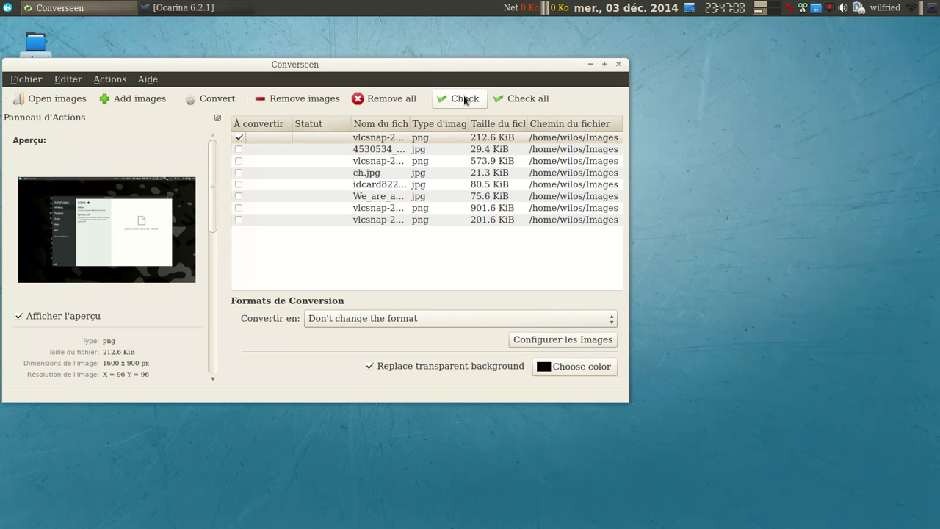
{"action": "left_click", "coordinate": [516, 98]}
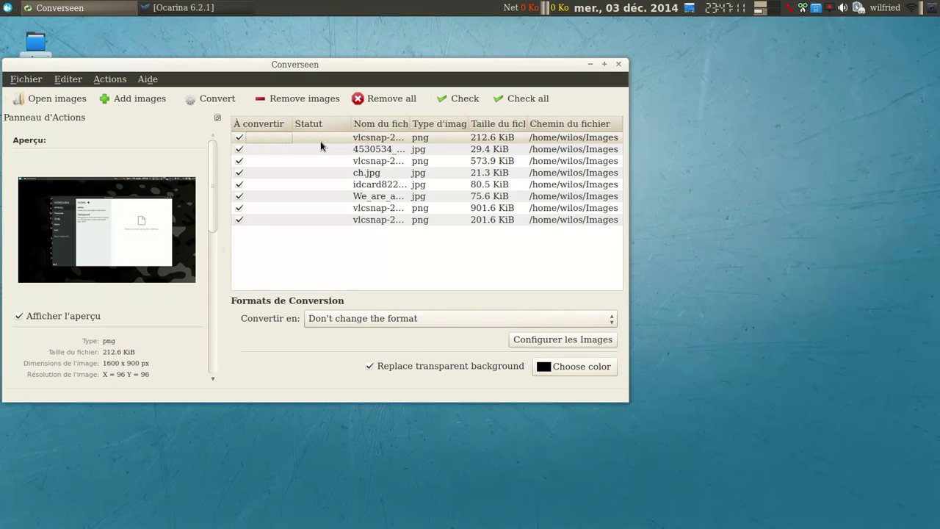
- Set the conversion format to X - (X Image)
{"action": "left_click", "coordinate": [366, 319]}
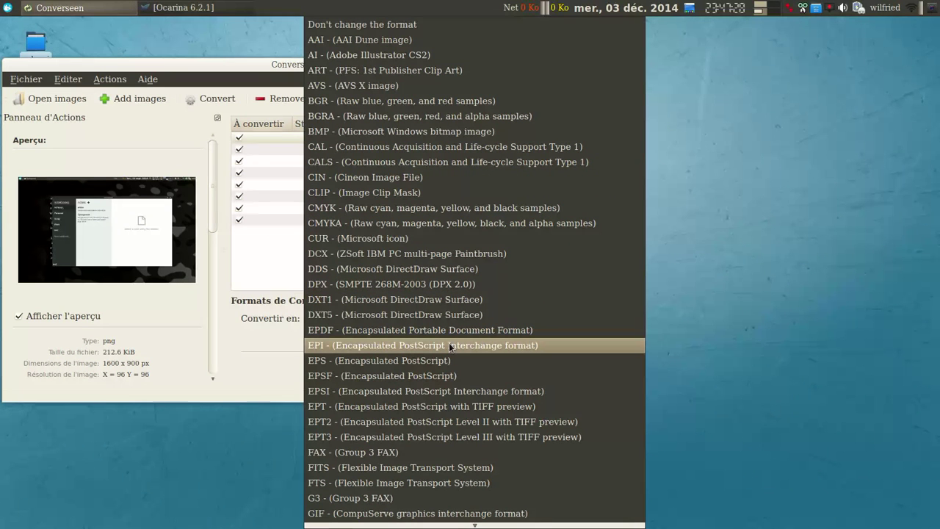
{"action": "scroll", "coordinate": [465, 516], "scroll_direction": "down", "scroll_amount": 10}
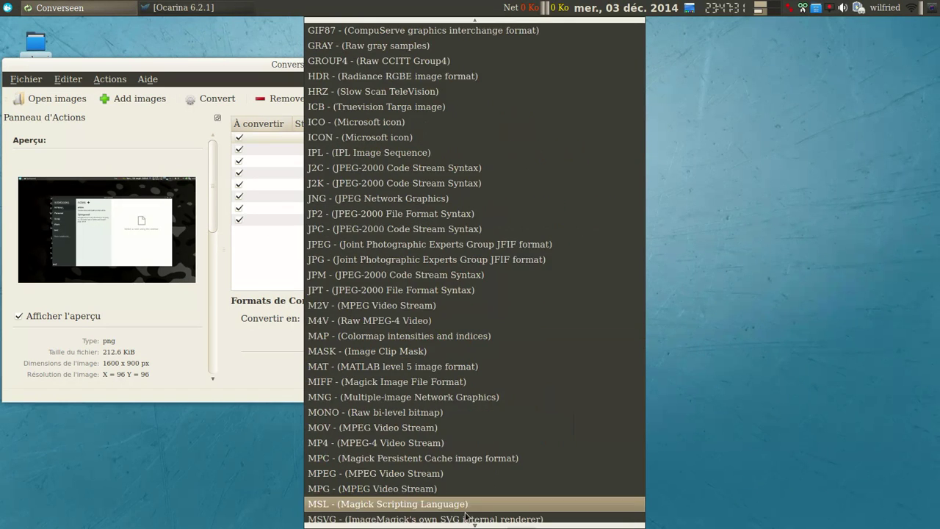
{"action": "scroll", "coordinate": [466, 516], "scroll_direction": "down", "scroll_amount": 1}
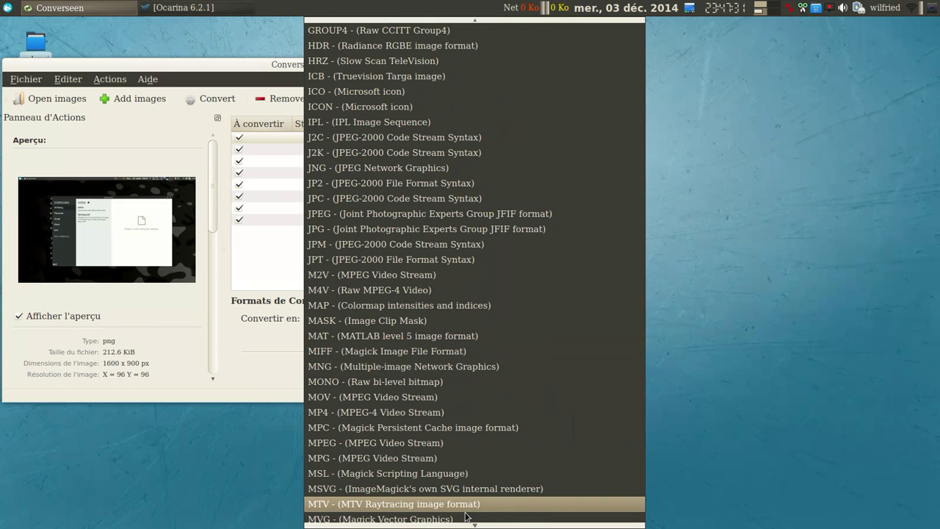
{"action": "scroll", "coordinate": [466, 516], "scroll_direction": "down", "scroll_amount": 14}
{"action": "scroll", "coordinate": [471, 515], "scroll_direction": "down", "scroll_amount": 7}
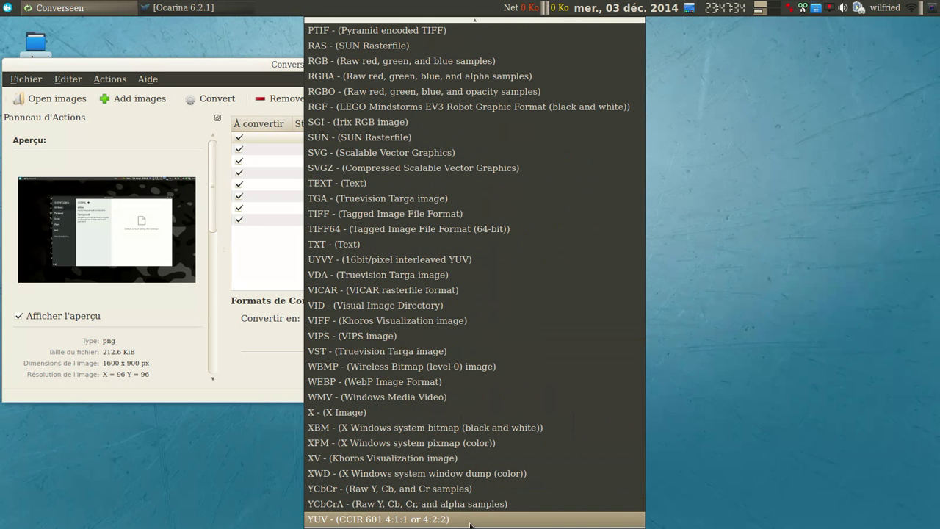
{"action": "left_click", "coordinate": [478, 412]}
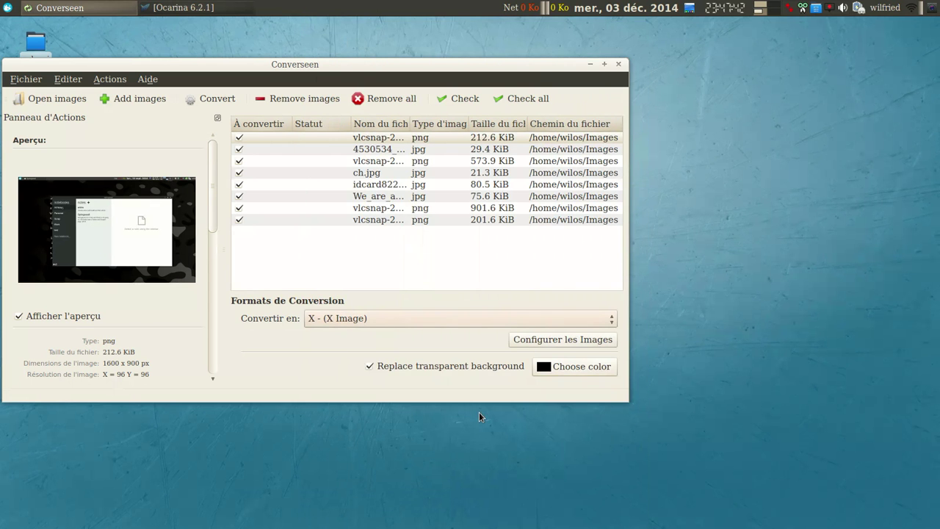
- Confirm the image settings with JPEG quality 85 and the Automatic interpolation filter, and start the conversion
{"action": "left_click", "coordinate": [580, 342]}
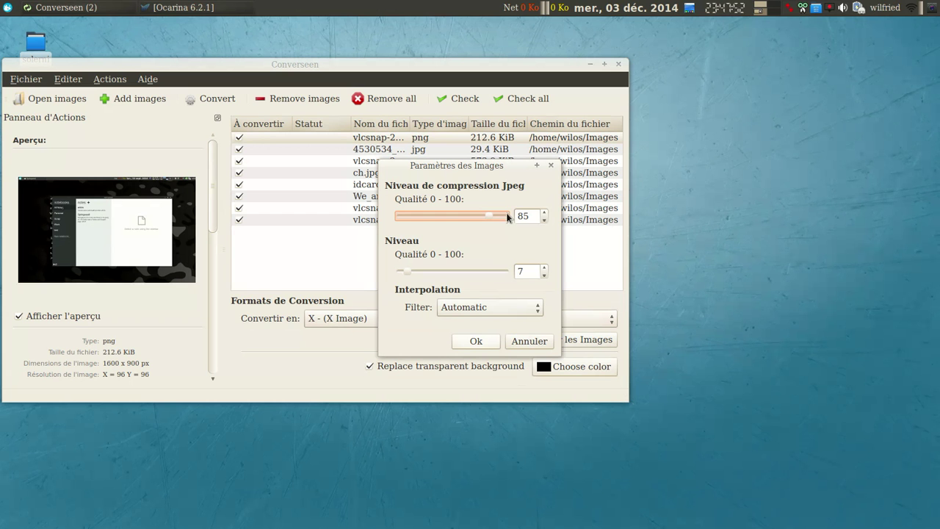
{"action": "left_click", "coordinate": [544, 212]}
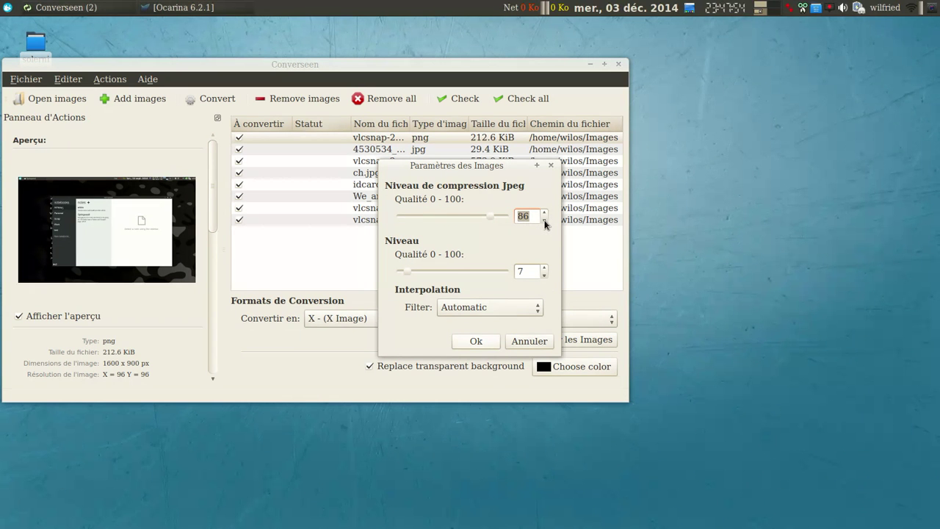
{"action": "left_click", "coordinate": [544, 219]}
{"action": "left_click", "coordinate": [483, 309]}
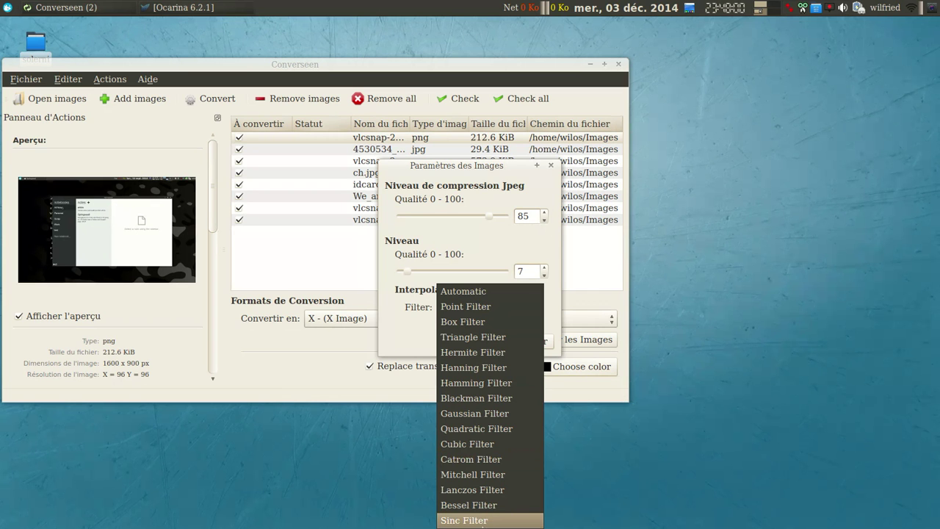
{"action": "left_click", "coordinate": [480, 295]}
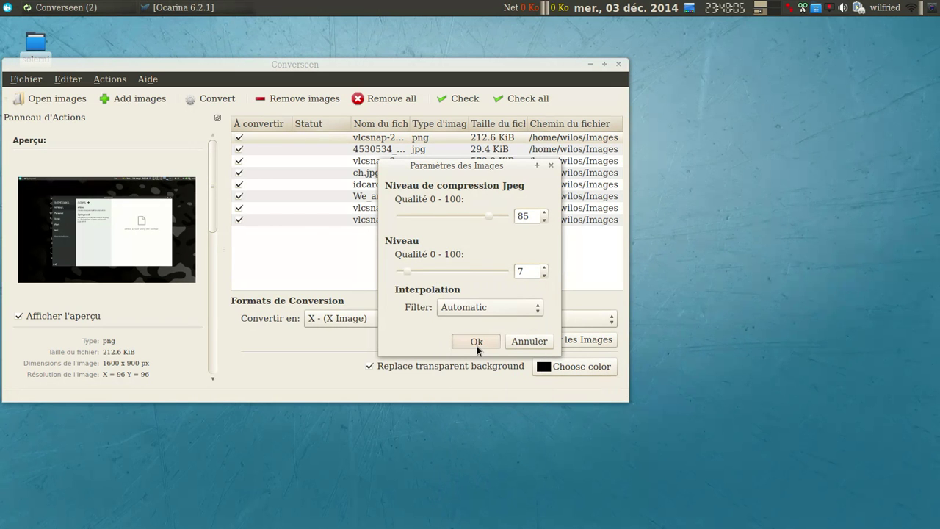
{"action": "left_click", "coordinate": [475, 344]}
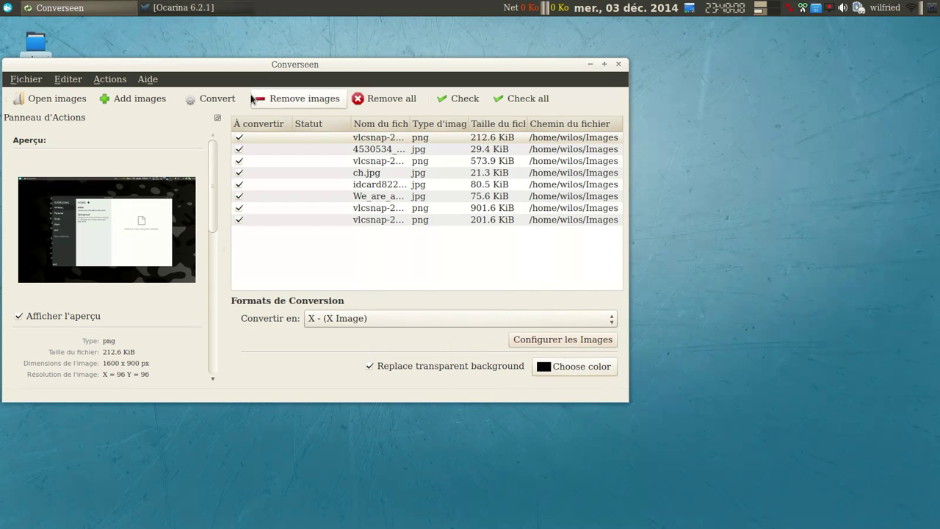
{"action": "left_click", "coordinate": [211, 103]}
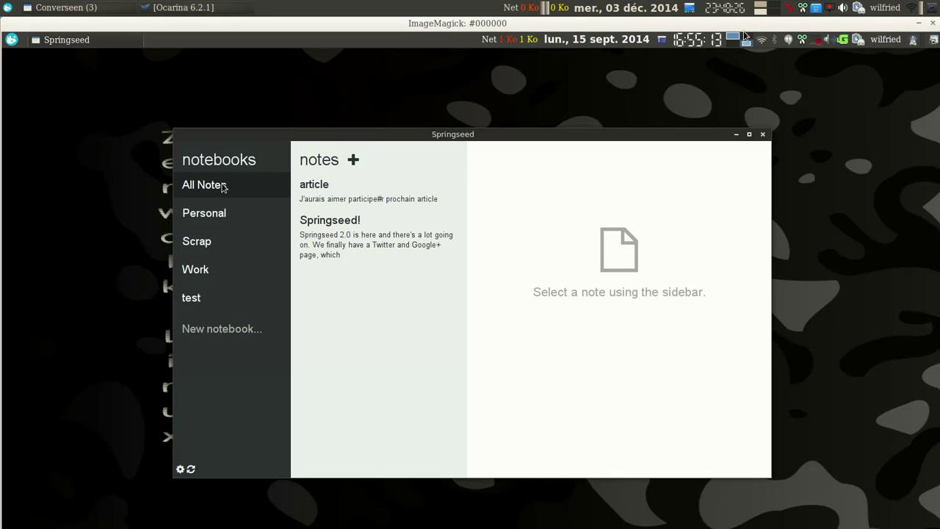
- Review the image info of the first image displayed by ImageMagick down to its end, and close the info window
{"action": "right_click", "coordinate": [738, 142]}
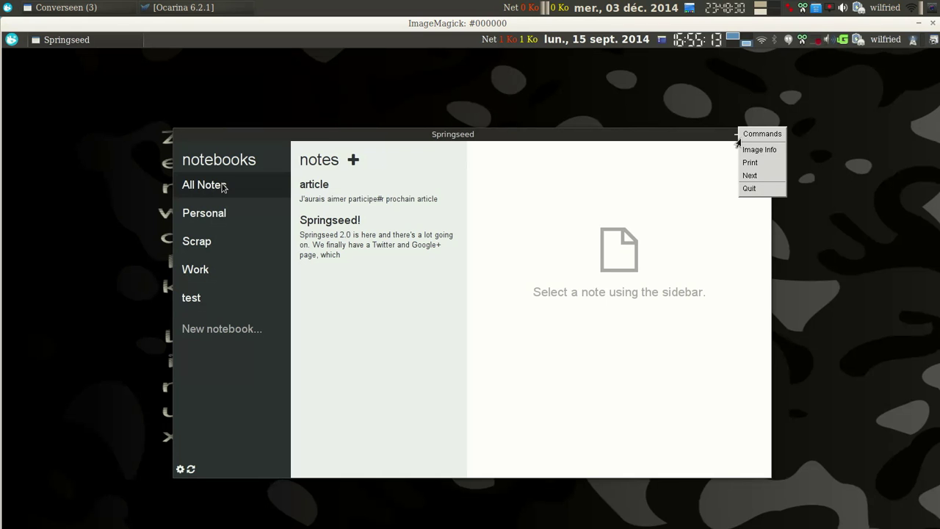
{"action": "left_click", "coordinate": [758, 150]}
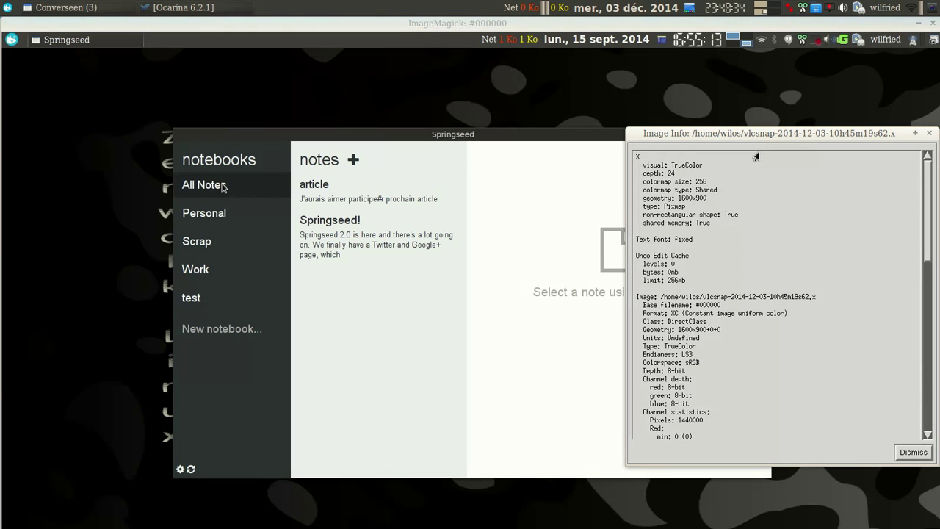
{"action": "left_click_drag", "start_coordinate": [926, 307], "coordinate": [935, 455]}
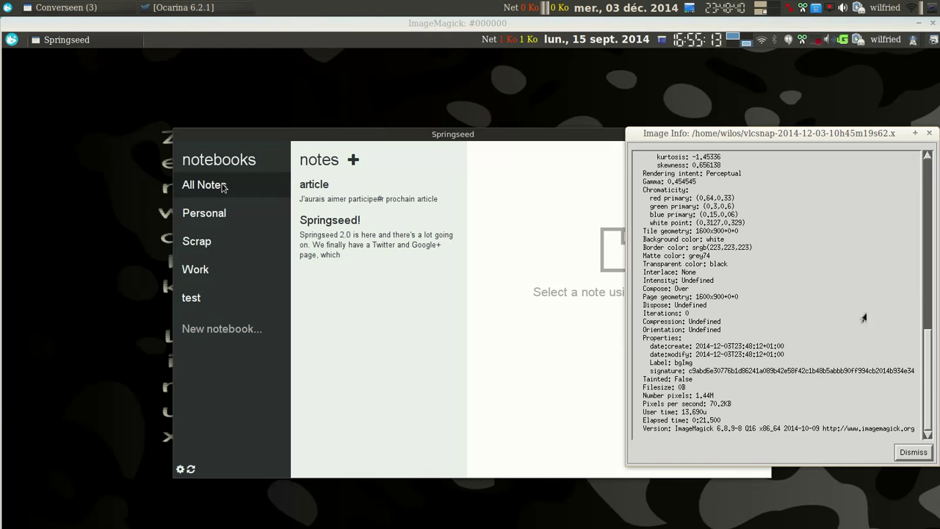
{"action": "left_click", "coordinate": [929, 133]}
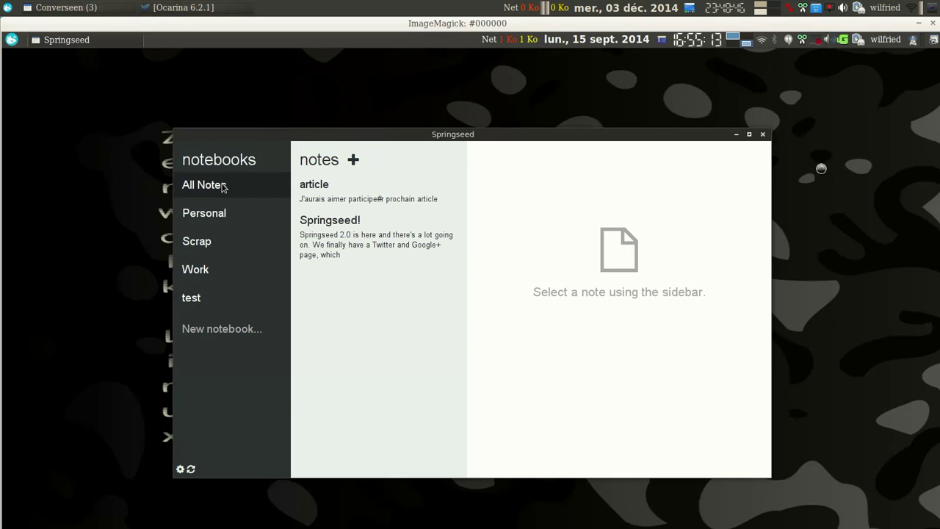
- Dismiss the first two ImageMagick image displays and minimize the third one to reveal the conversion status
{"action": "key", "text": "space"}
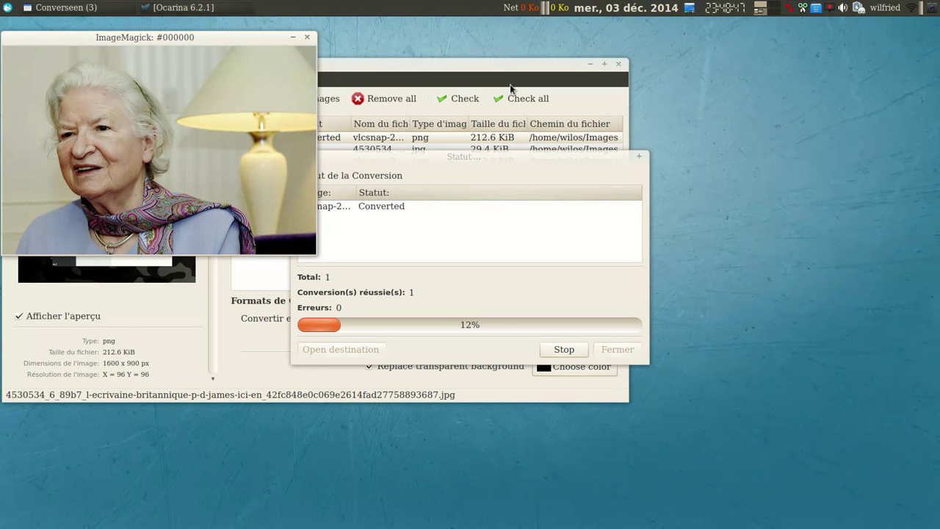
{"action": "left_click", "coordinate": [307, 37]}
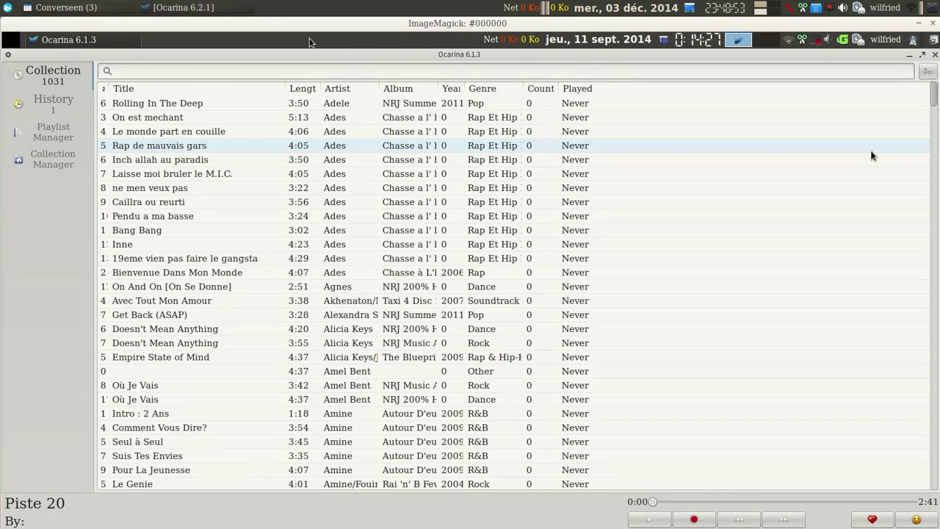
{"action": "left_click", "coordinate": [309, 42]}
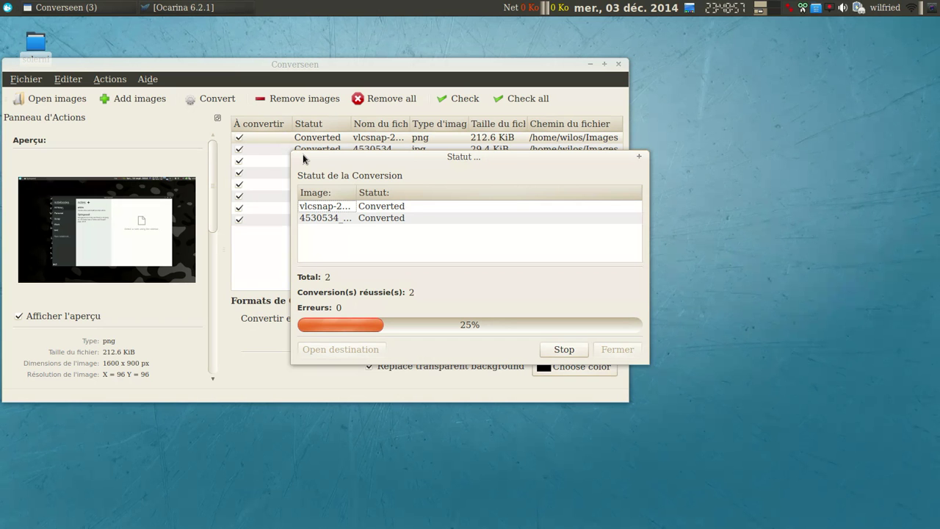
- Search the application launcher for Nemo and open the file manager on the home folder
{"action": "key", "text": "ctrl+space"}
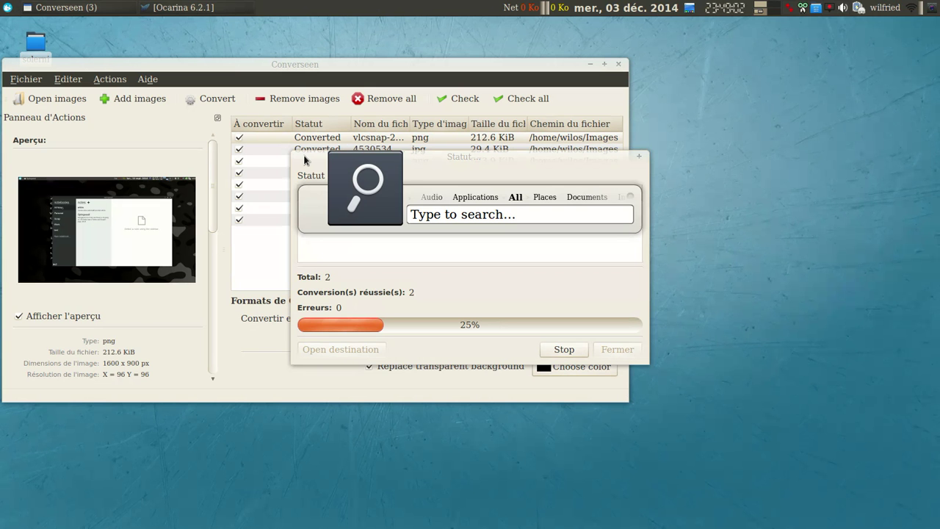
{"action": "type", "text": "ne"}
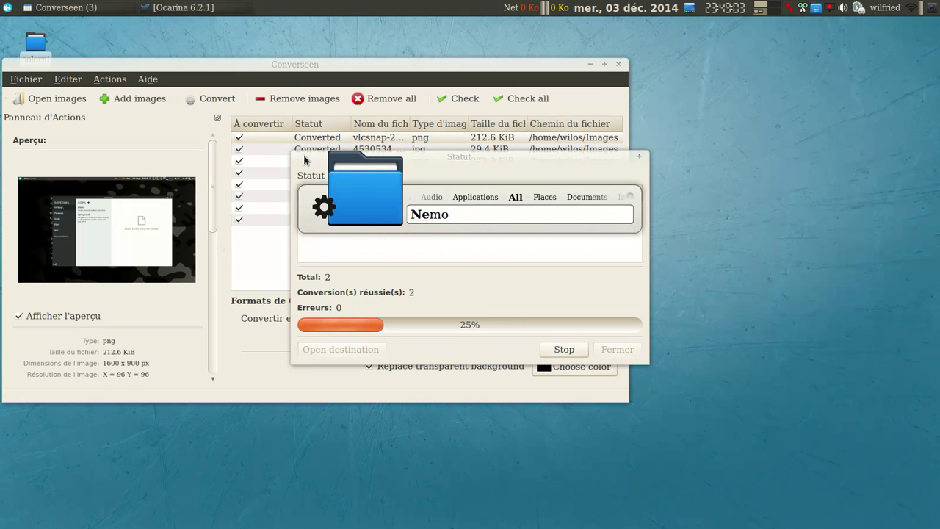
{"action": "key", "text": "Return"}
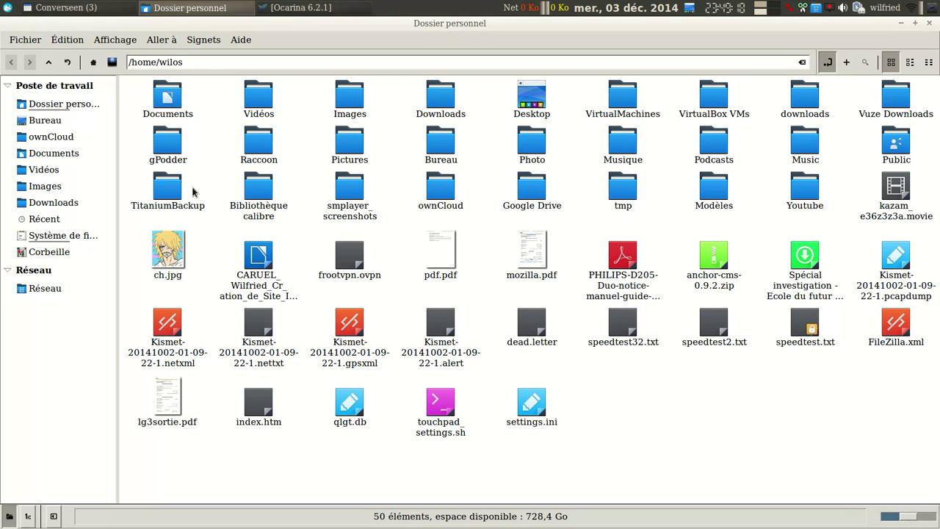
- Restore the minimized ImageMagick display showing the Ocarina collection screenshot and quit it
{"action": "left_click", "coordinate": [79, 7]}
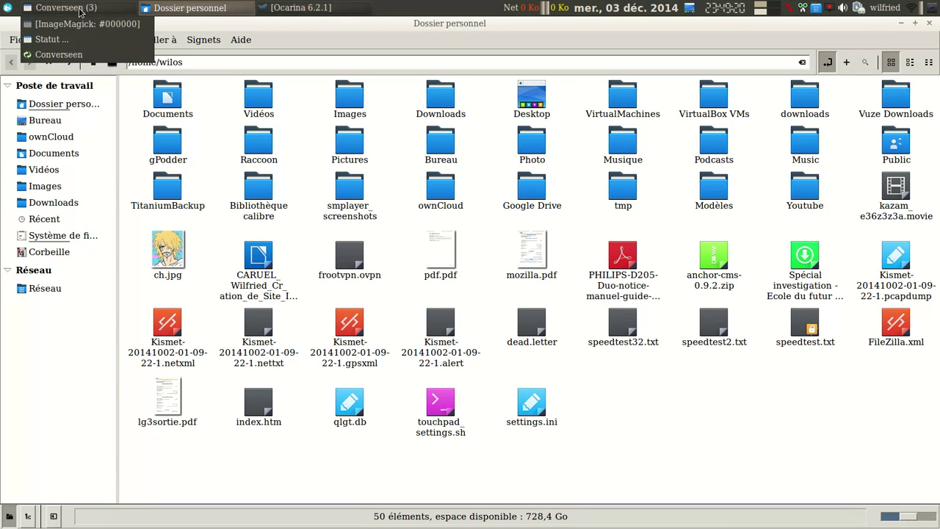
{"action": "left_click", "coordinate": [82, 23]}
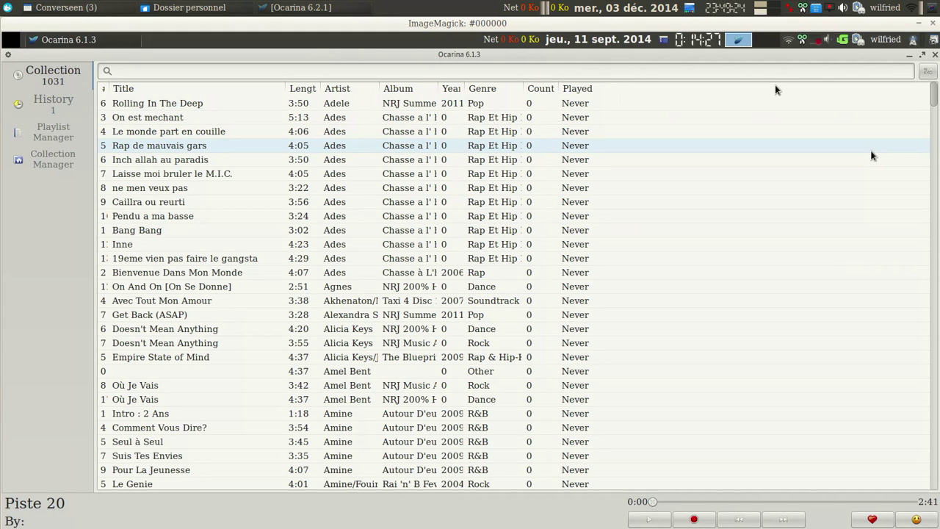
{"action": "left_click", "coordinate": [867, 60]}
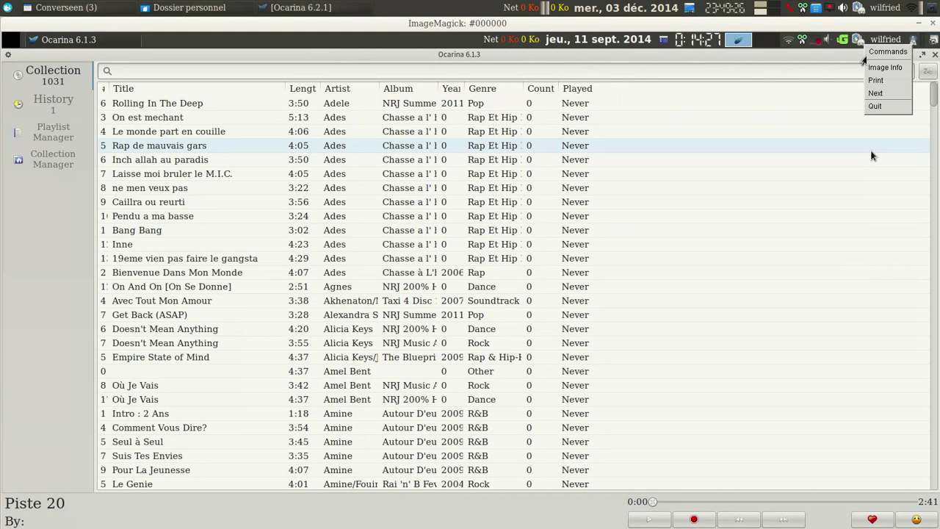
{"action": "left_click", "coordinate": [873, 112]}
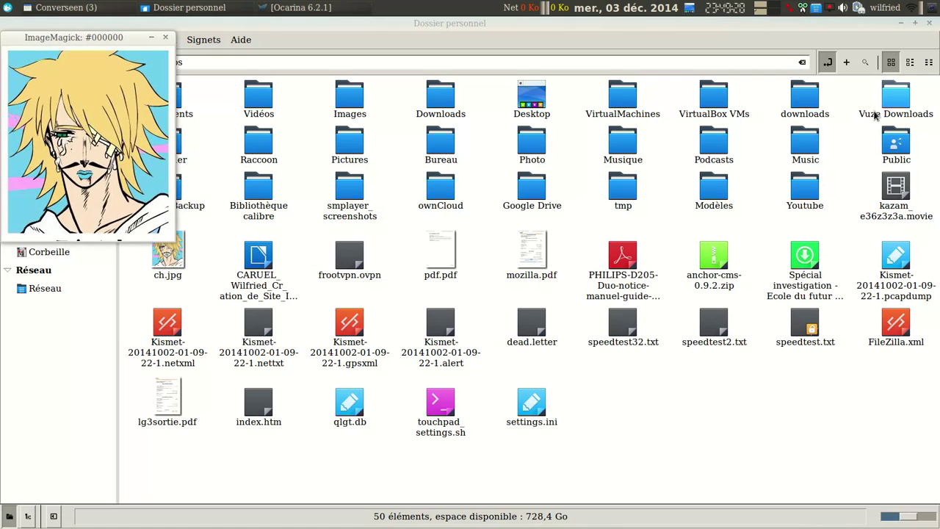
- Dismiss the remaining ImageMagick image displays one after another and close the conversion status window
{"action": "left_click", "coordinate": [108, 91]}
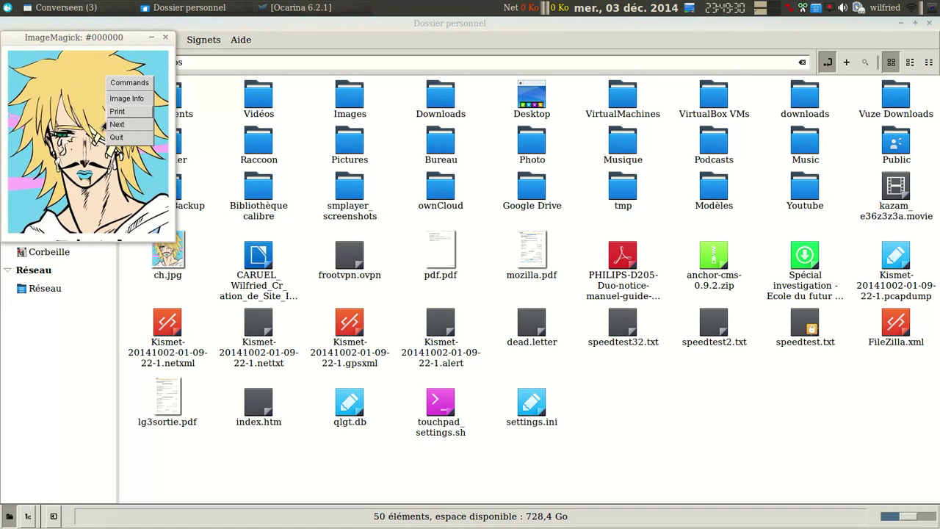
{"action": "left_click", "coordinate": [117, 124]}
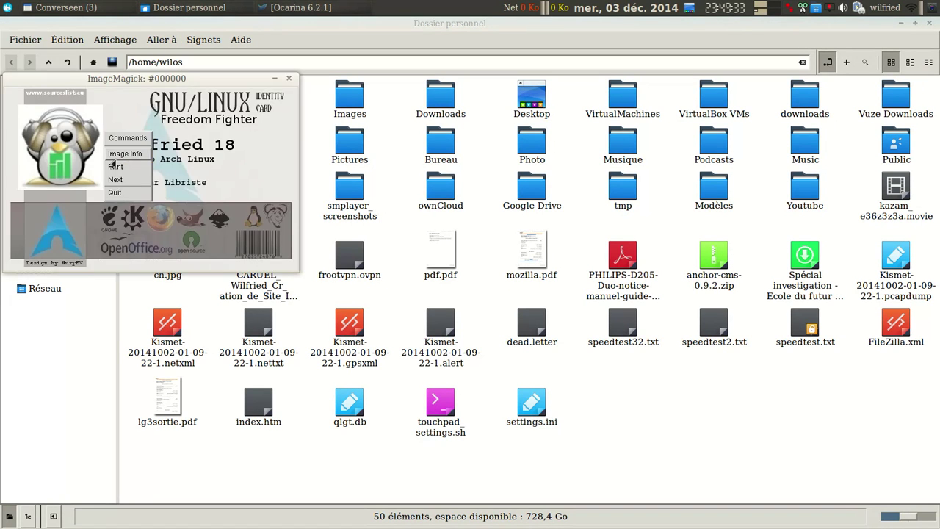
{"action": "left_click", "coordinate": [115, 179]}
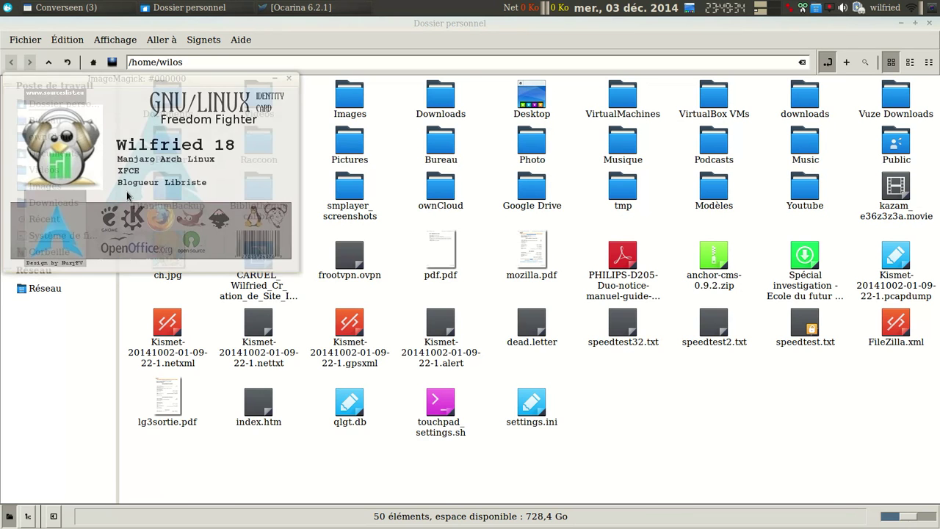
{"action": "left_click", "coordinate": [128, 190]}
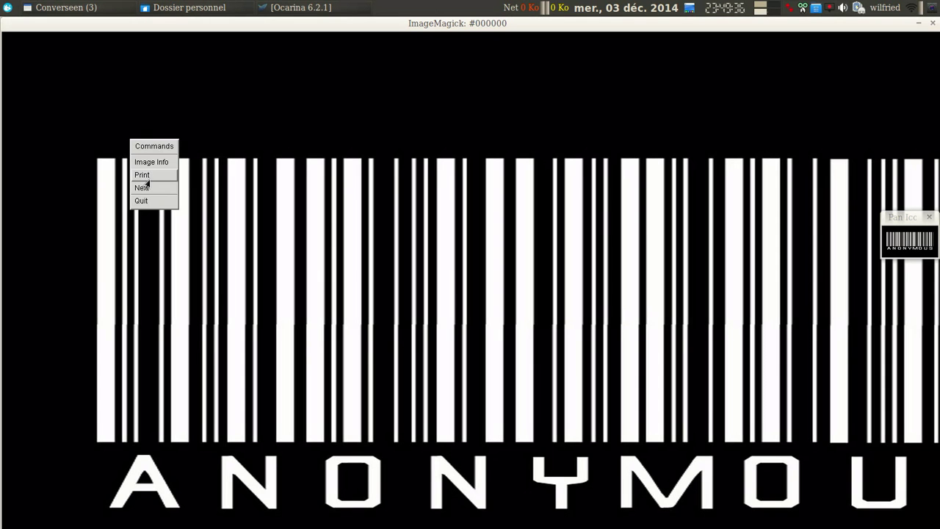
{"action": "left_click", "coordinate": [150, 206]}
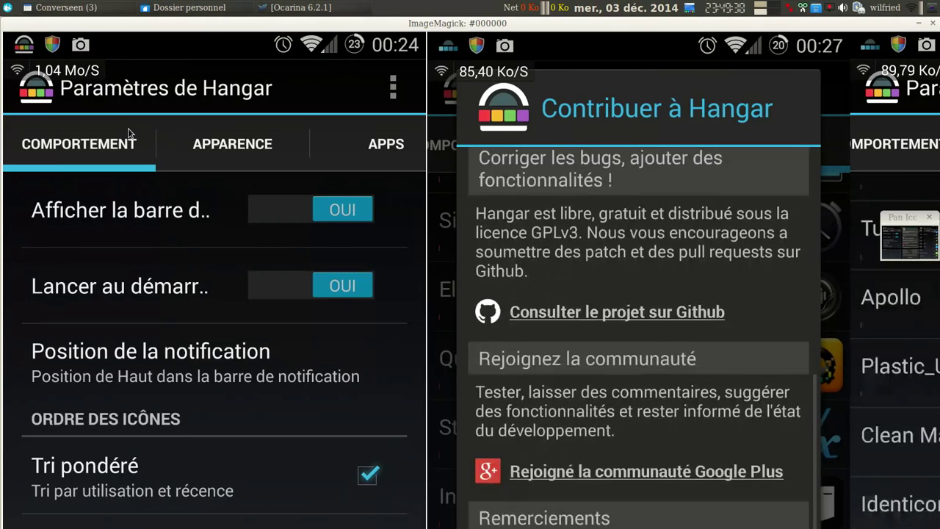
{"action": "left_click", "coordinate": [129, 132]}
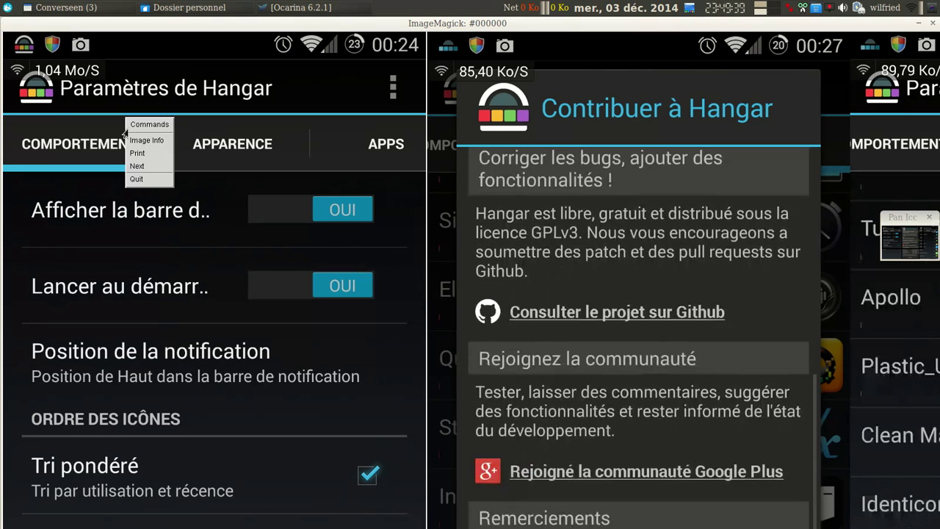
{"action": "left_click", "coordinate": [132, 179]}
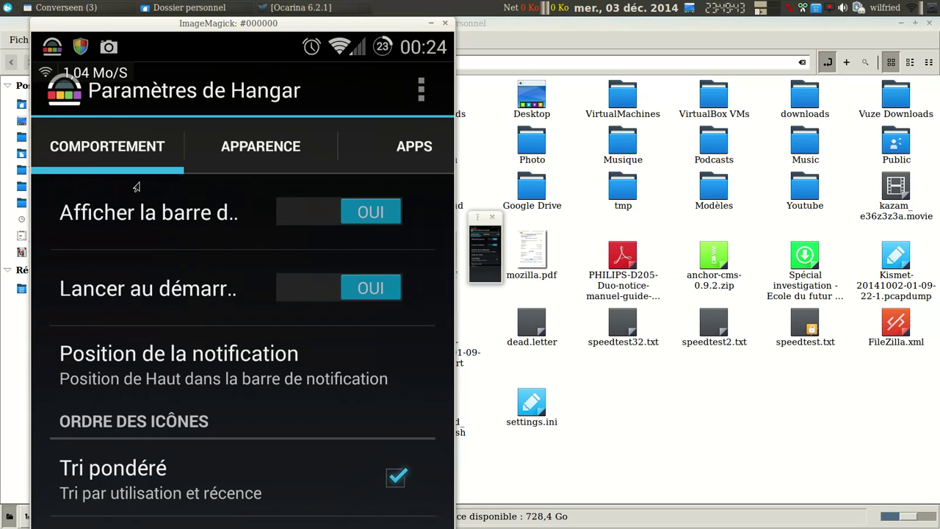
{"action": "key", "text": "q"}
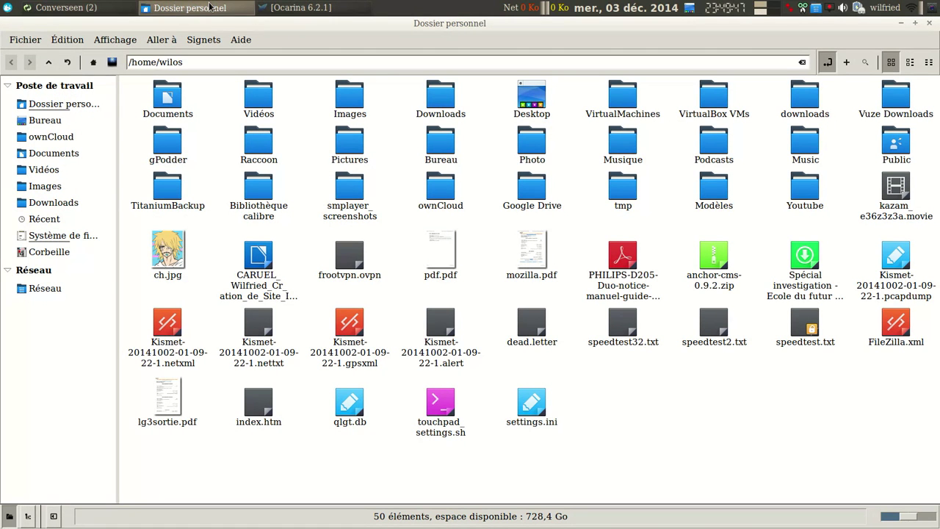
{"action": "left_click", "coordinate": [73, 7]}
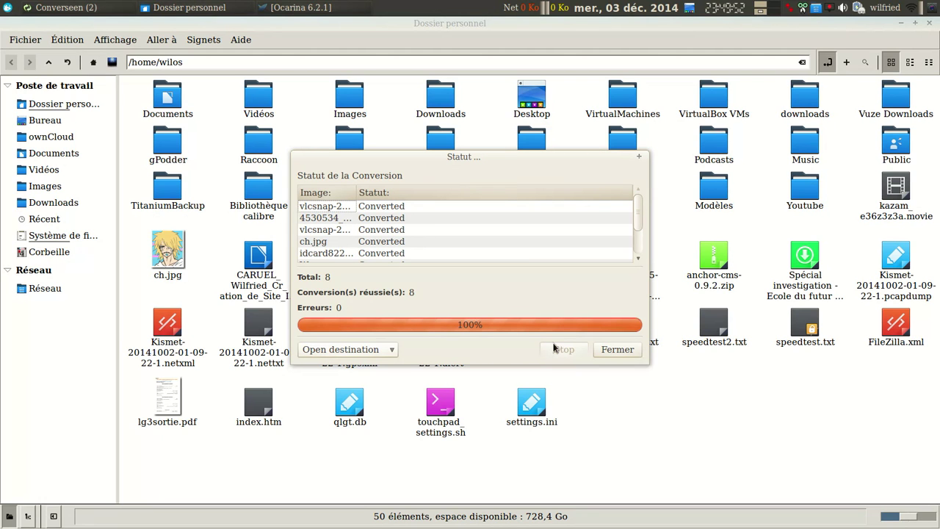
{"action": "left_click", "coordinate": [618, 349]}
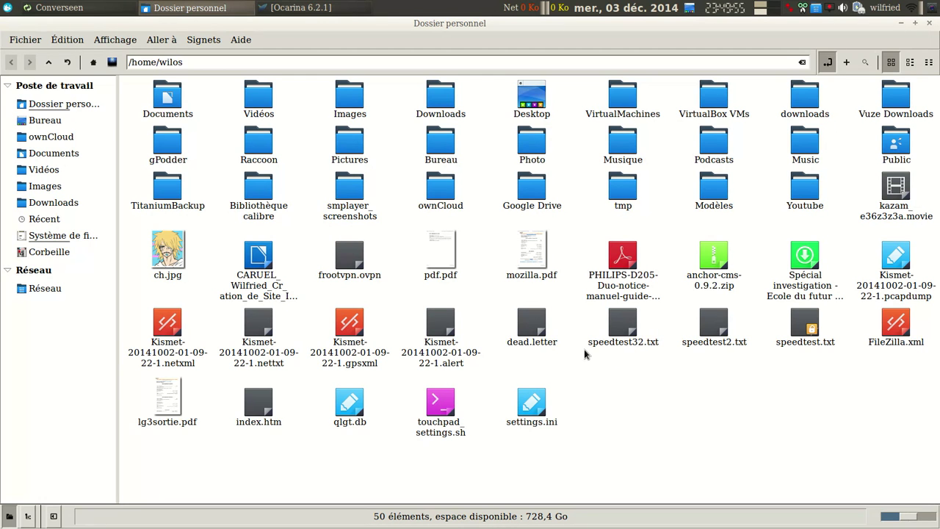
- Check the source path of the converted images in Converseen and open the Images folder in the file manager
{"action": "left_click", "coordinate": [48, 119]}
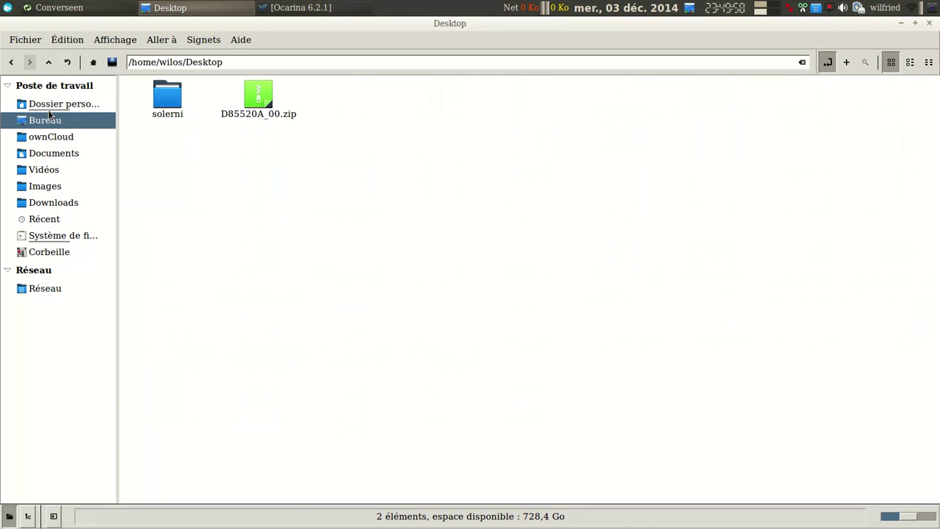
{"action": "left_click", "coordinate": [48, 110]}
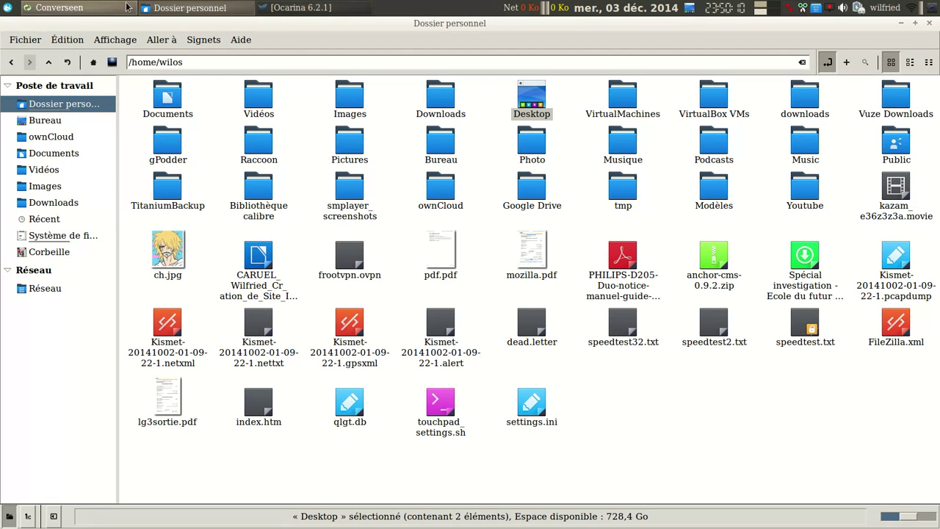
{"action": "left_click", "coordinate": [58, 7]}
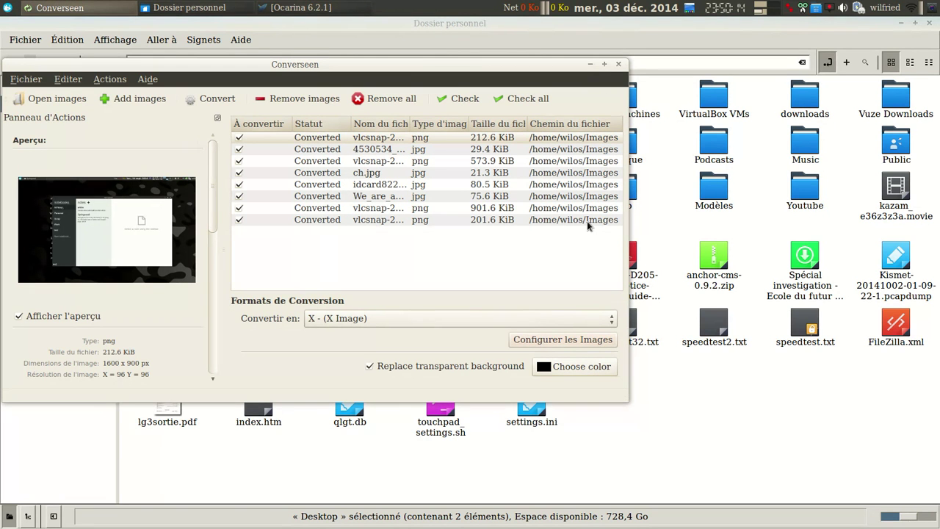
{"action": "left_click", "coordinate": [706, 381]}
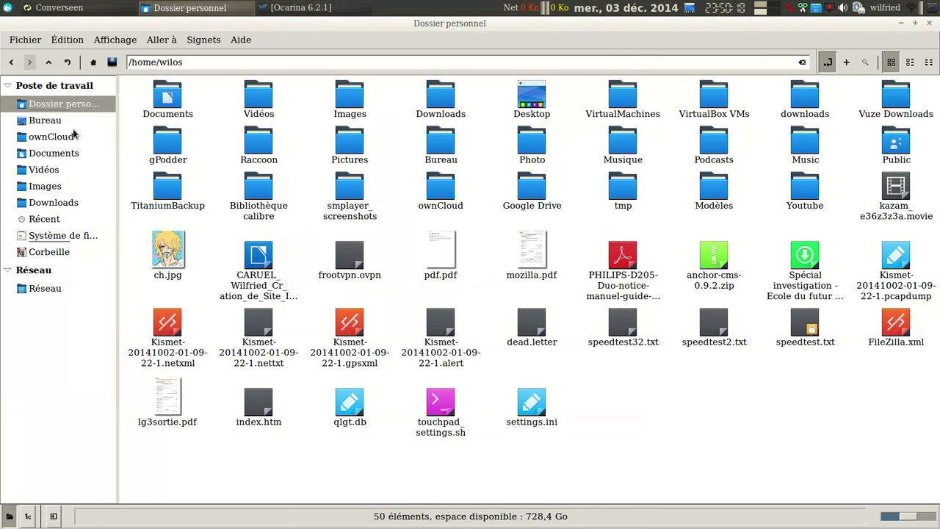
{"action": "left_click", "coordinate": [53, 188]}
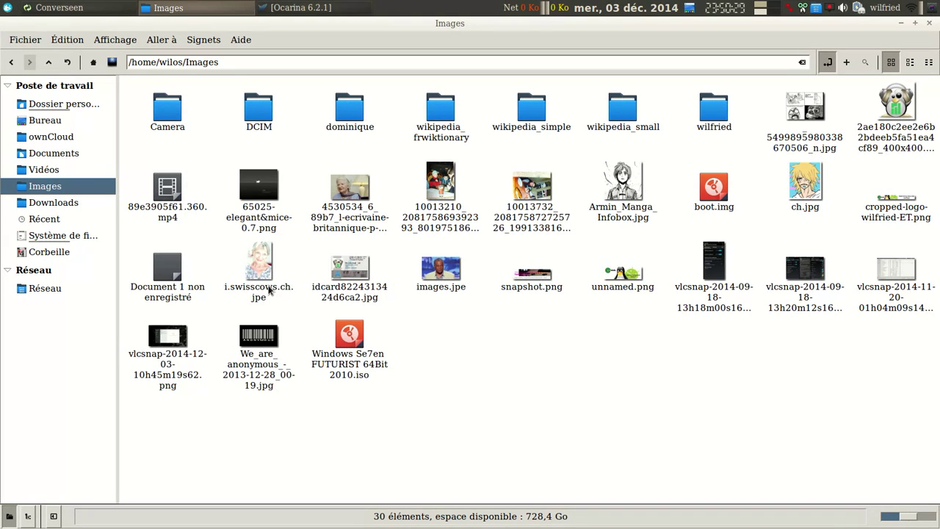
{"action": "left_click", "coordinate": [717, 289]}
{"action": "double_click", "coordinate": [718, 289]}
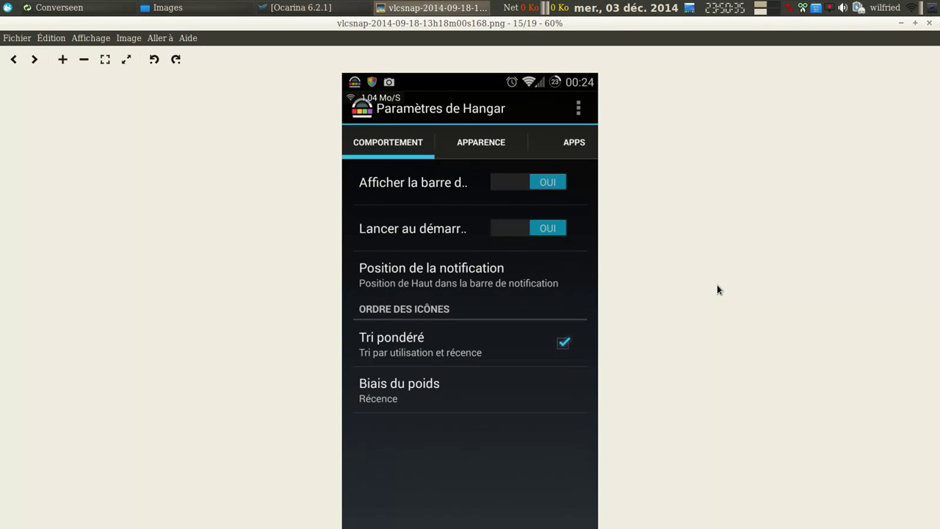
{"action": "left_click", "coordinate": [928, 23]}
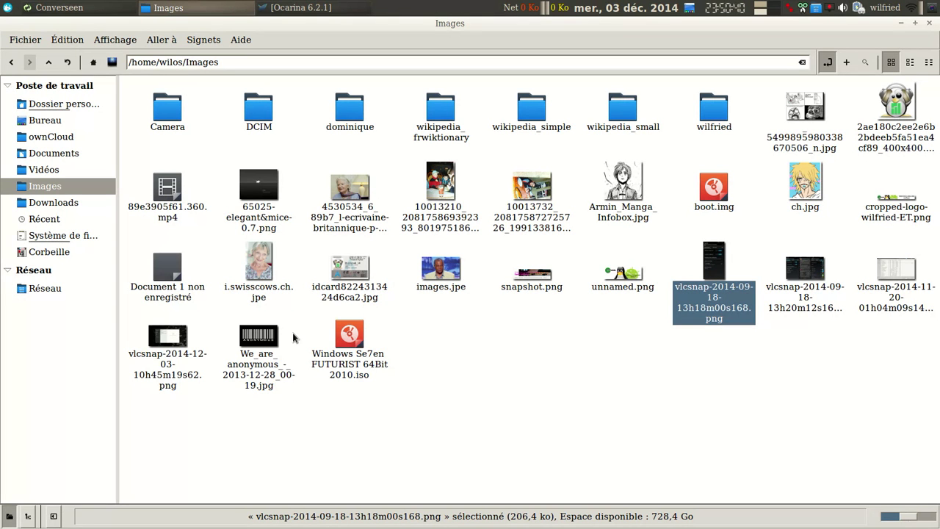
- Switch back to Converseen, review the language and overwrite options in its settings, and leave them without saving
{"action": "left_click", "coordinate": [302, 8]}
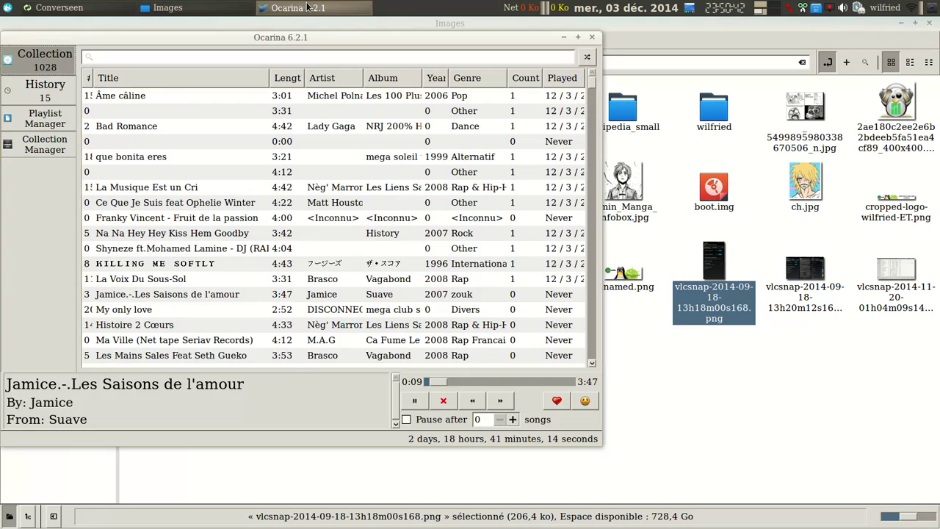
{"action": "left_click", "coordinate": [306, 7]}
{"action": "left_click", "coordinate": [55, 7]}
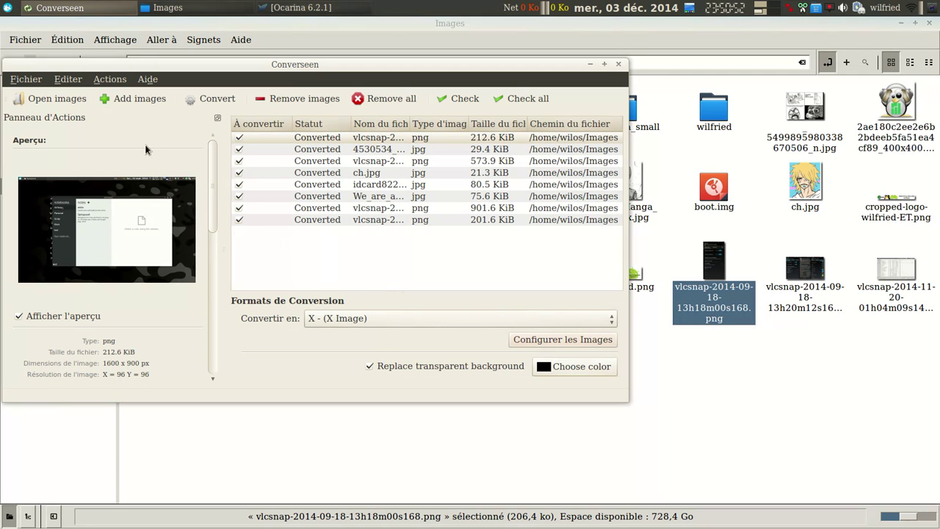
{"action": "left_click", "coordinate": [25, 81]}
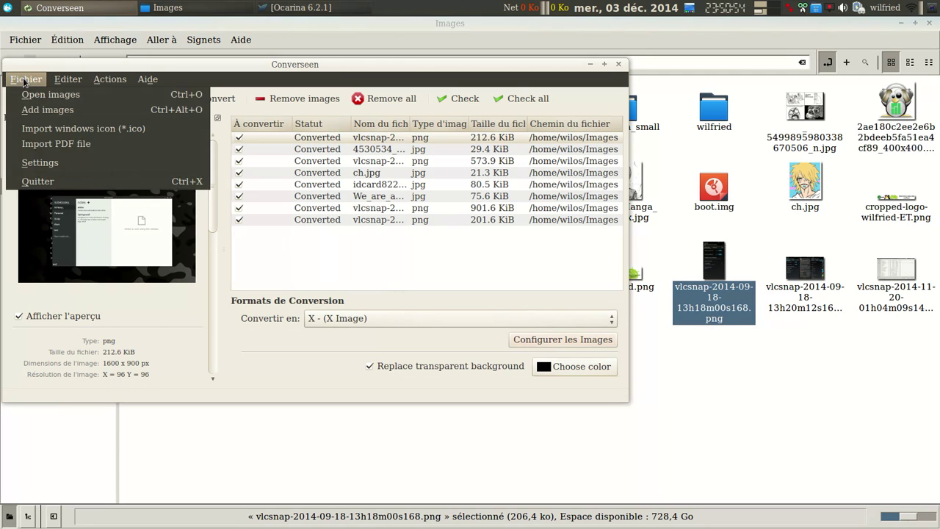
{"action": "left_click", "coordinate": [34, 163]}
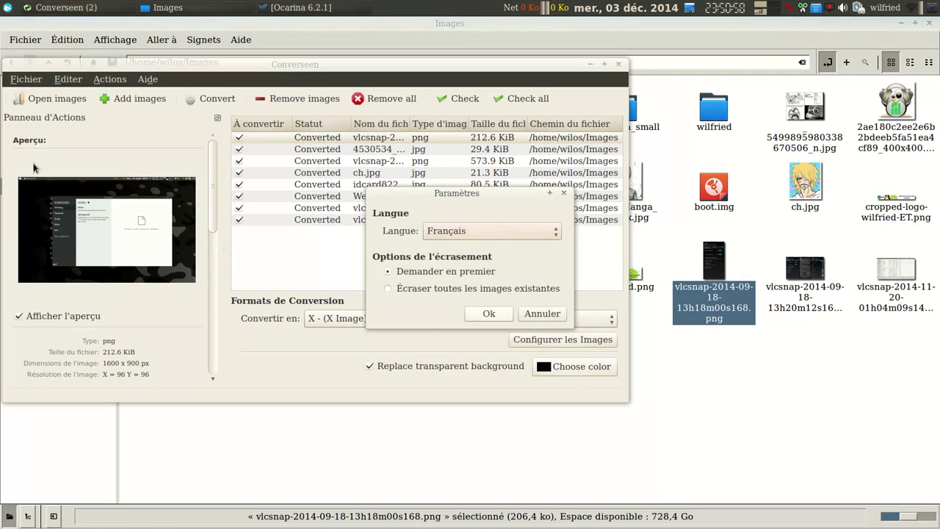
{"action": "left_click", "coordinate": [541, 314]}
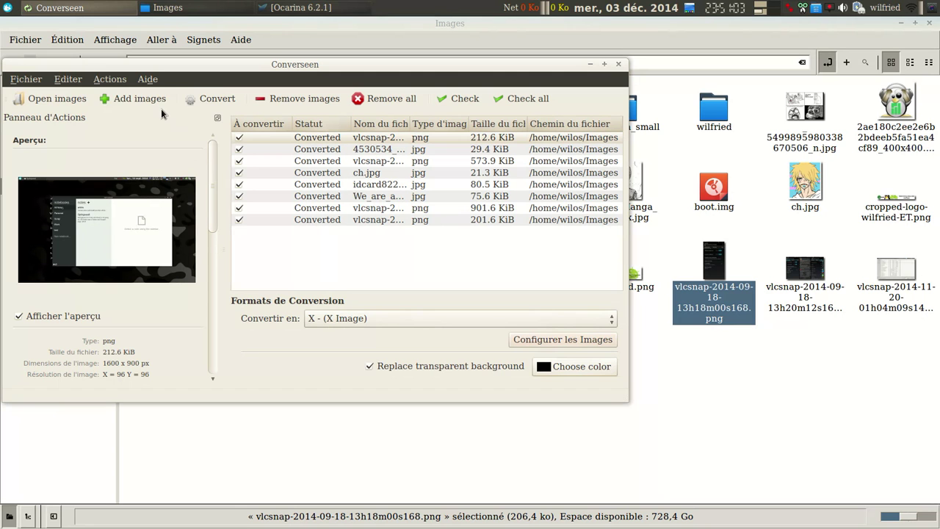
{"action": "left_click", "coordinate": [68, 79]}
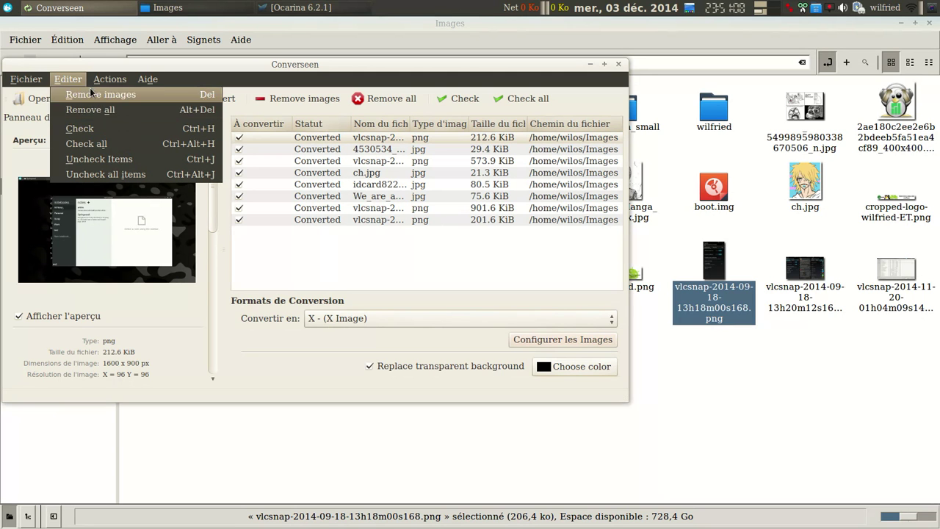
{"action": "mouse_move", "coordinate": [110, 80]}
{"action": "mouse_move", "coordinate": [148, 79]}
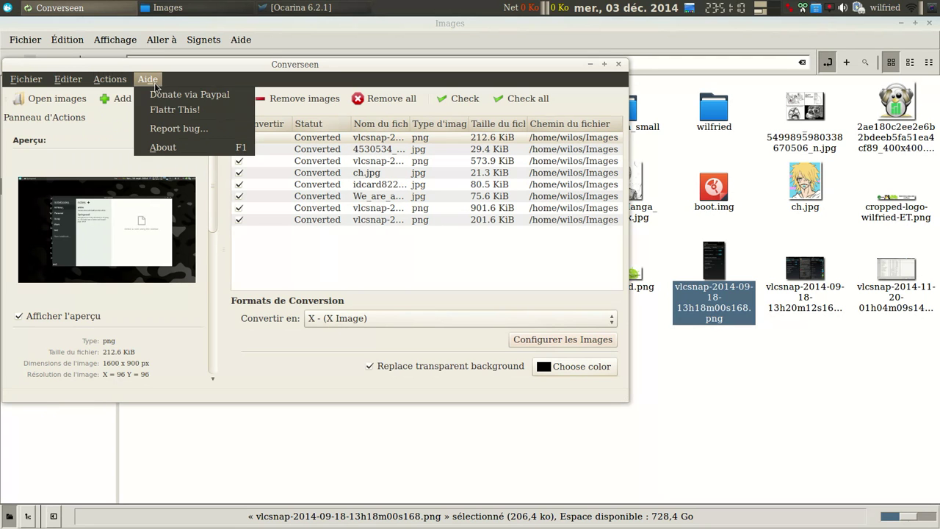
{"action": "left_click", "coordinate": [80, 150]}
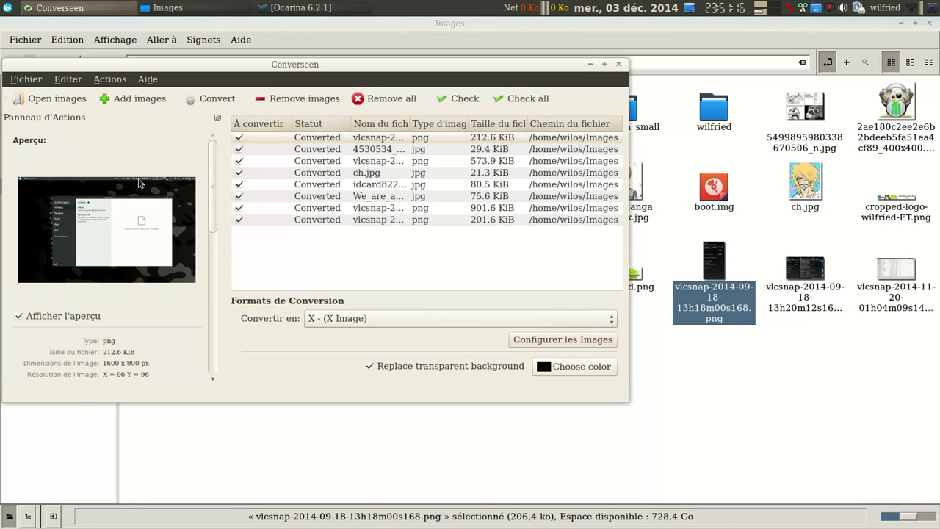
- Set the conversion format to GIF (CompuServe graphics interchange format)
{"action": "left_click", "coordinate": [367, 318]}
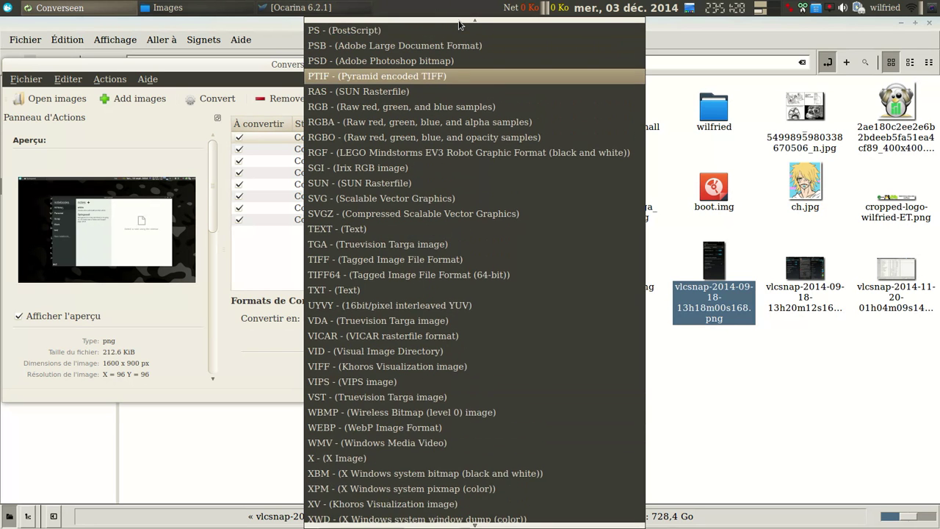
{"action": "mouse_move", "coordinate": [459, 22]}
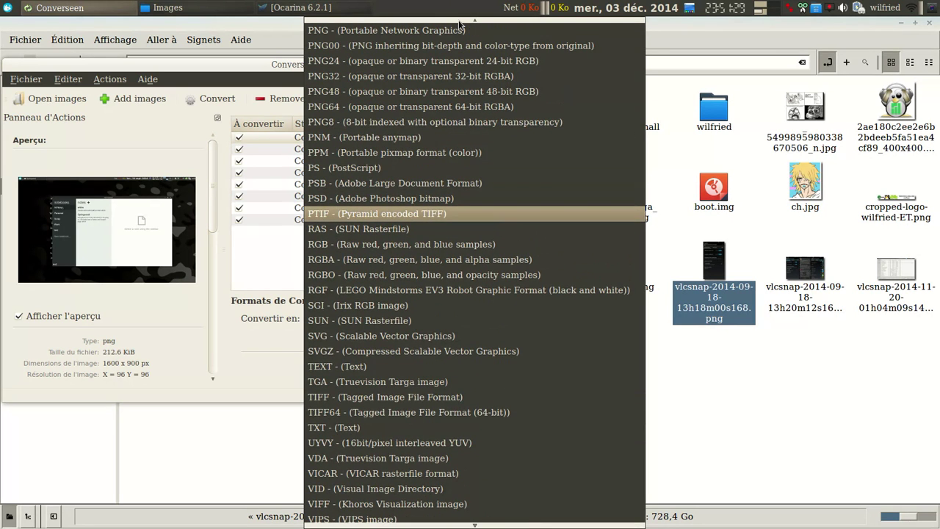
{"action": "scroll", "coordinate": [468, 207], "scroll_direction": "up", "scroll_amount": 5}
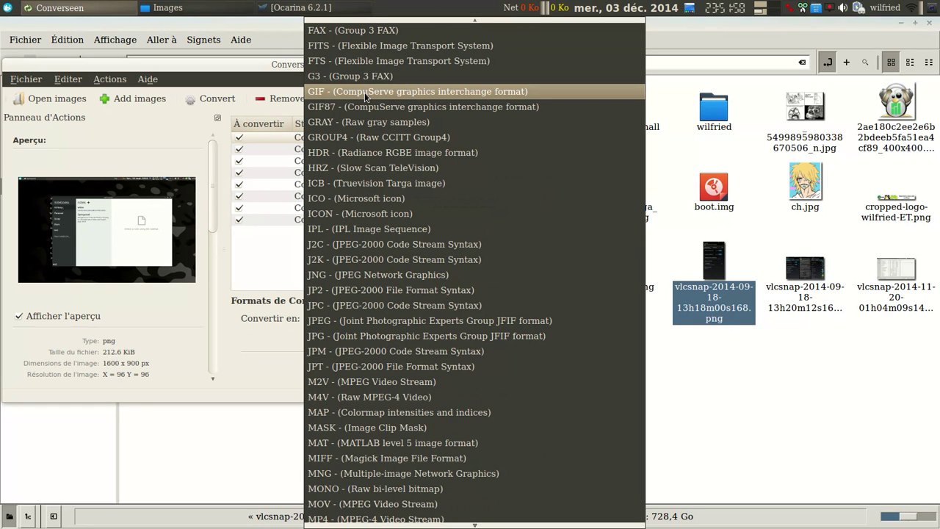
{"action": "left_click", "coordinate": [365, 92]}
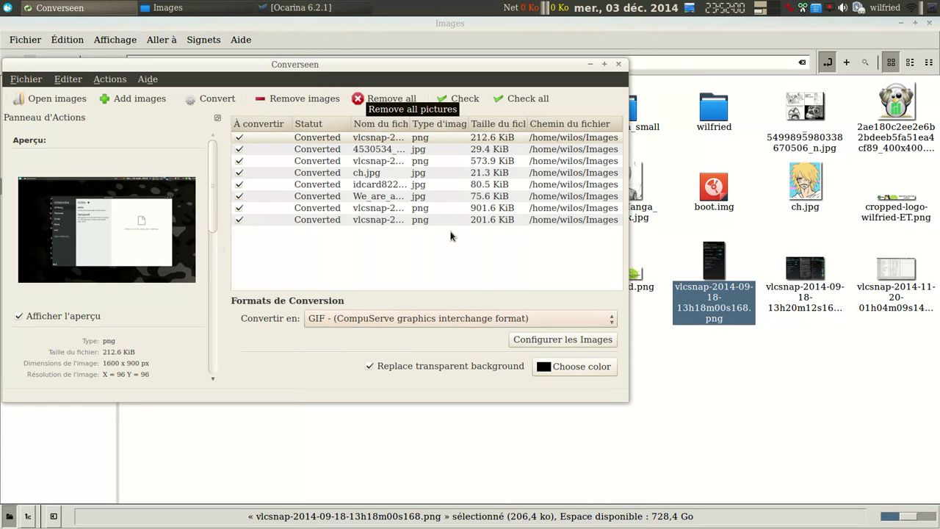
- Exclude every image from the conversion except the first one, the 212.6 KiB vlcsnap PNG
{"action": "left_click", "coordinate": [243, 149]}
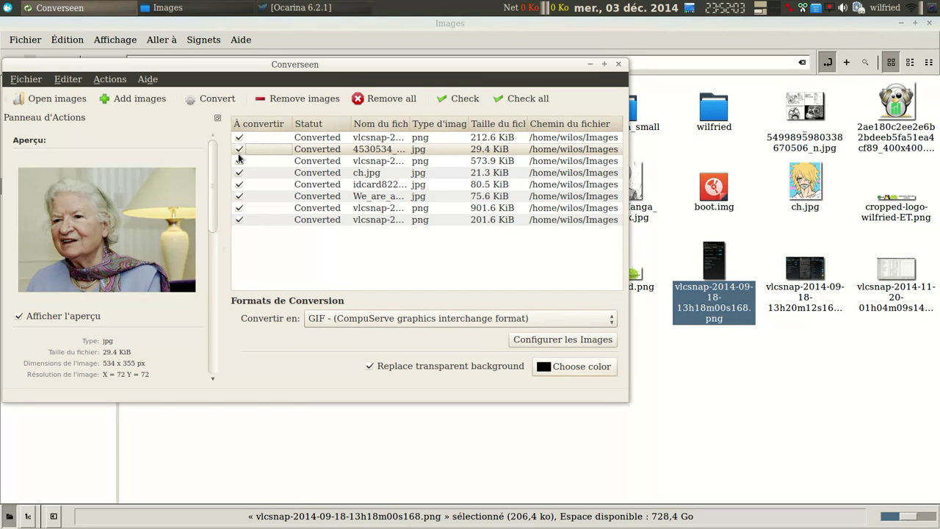
{"action": "left_click_drag", "start_coordinate": [238, 156], "coordinate": [240, 198]}
{"action": "left_click", "coordinate": [240, 196]}
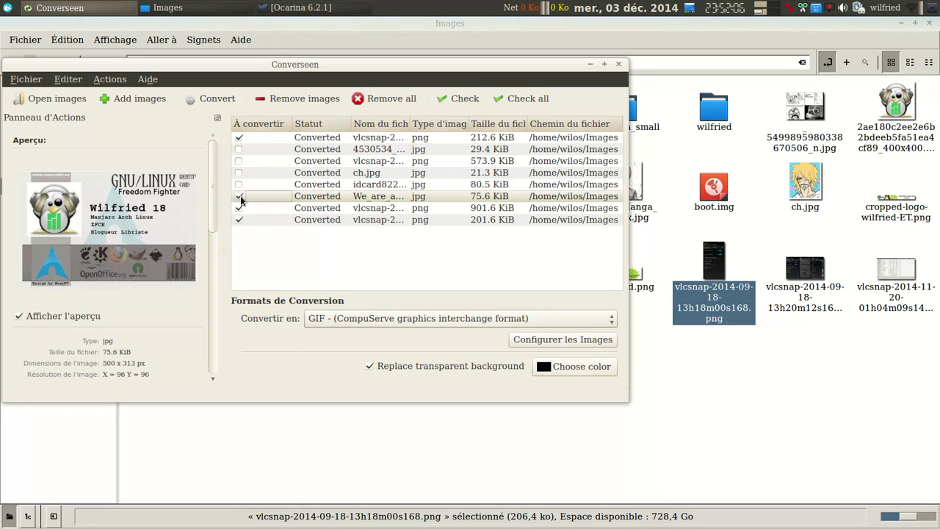
{"action": "left_click", "coordinate": [238, 208]}
{"action": "left_click", "coordinate": [239, 220]}
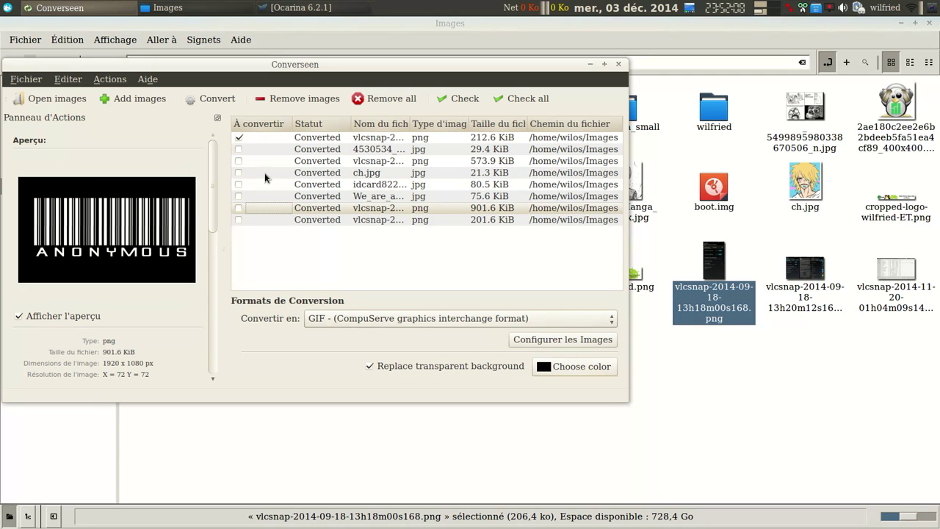
{"action": "left_click", "coordinate": [319, 136]}
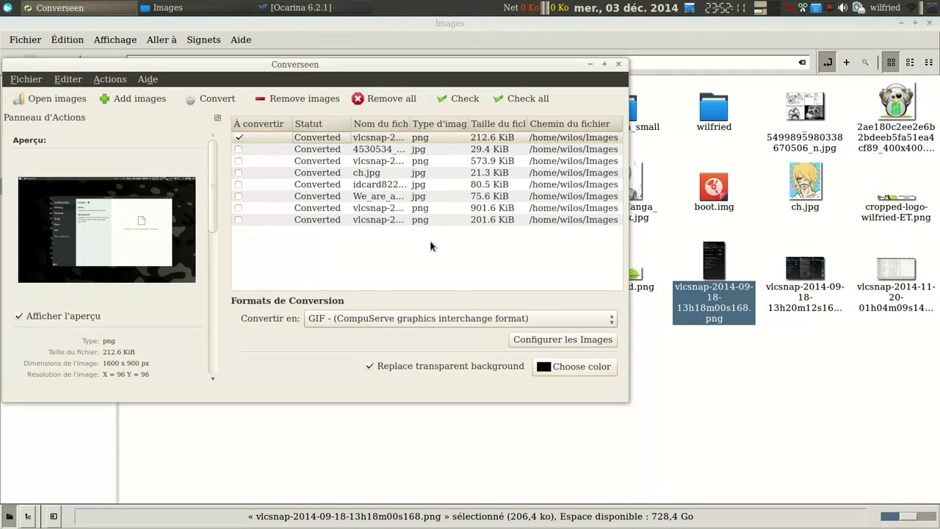
{"action": "left_click", "coordinate": [565, 340]}
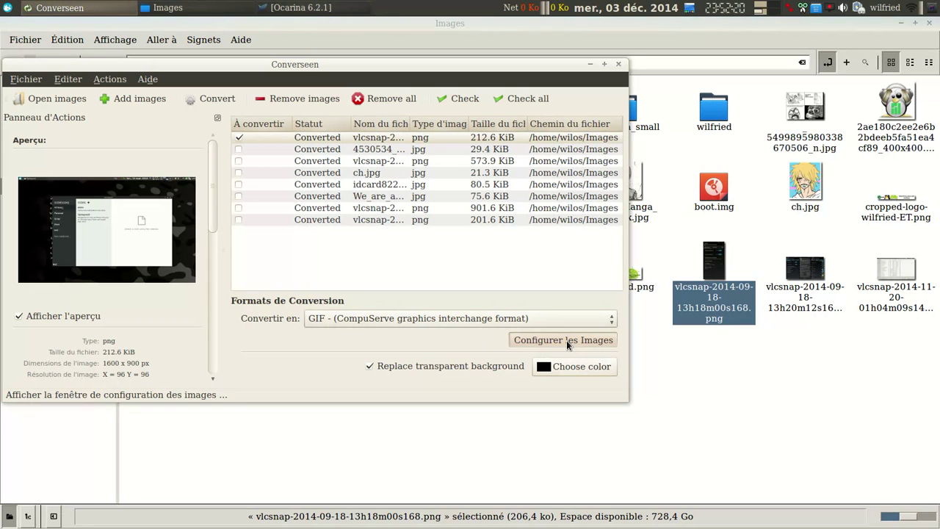
{"action": "left_click", "coordinate": [520, 312]}
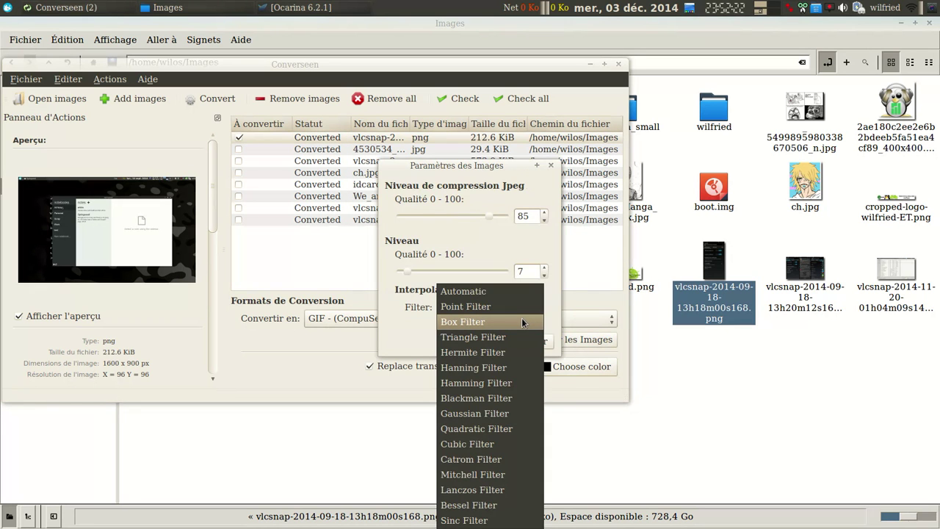
{"action": "left_click", "coordinate": [521, 321]}
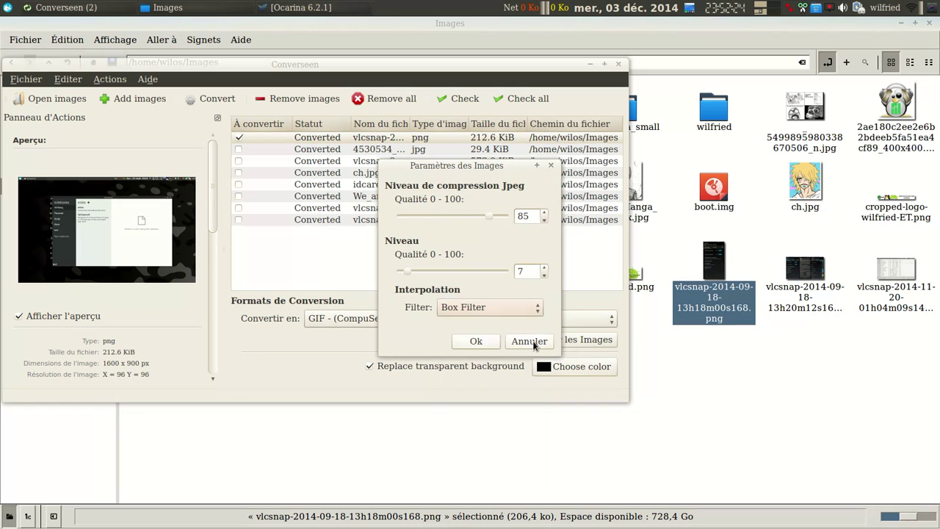
{"action": "left_click", "coordinate": [530, 341]}
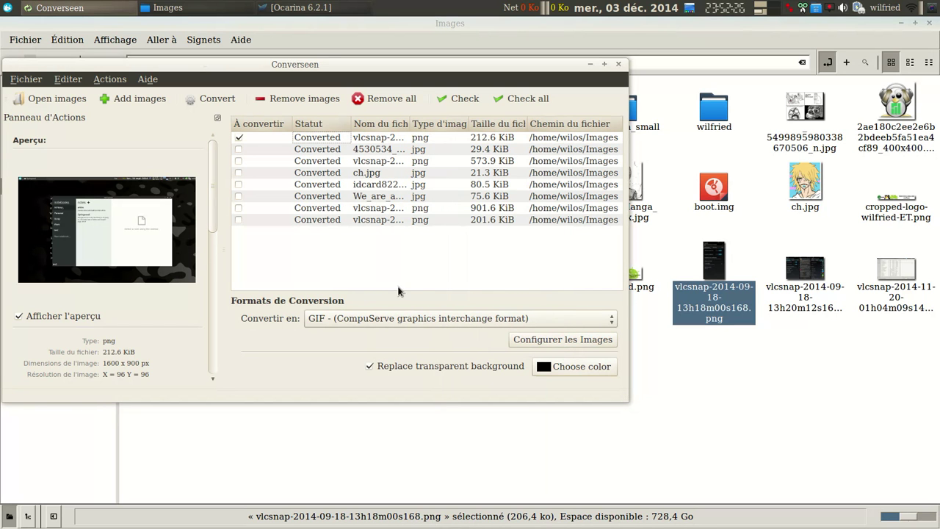
- Convert the checked PNG to GIF, look at the destination folder choices, and close the conversion status
{"action": "left_click", "coordinate": [216, 96]}
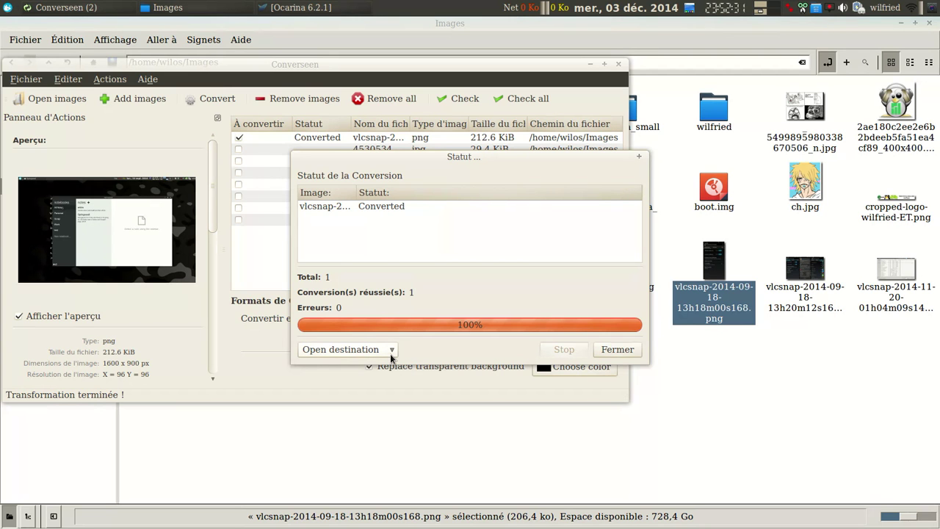
{"action": "left_click", "coordinate": [392, 350]}
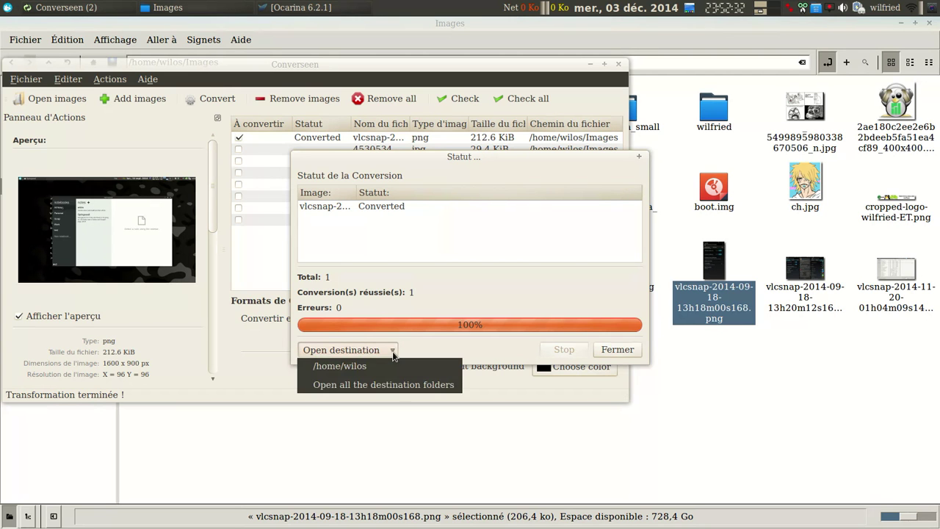
{"action": "left_click", "coordinate": [494, 345]}
{"action": "left_click", "coordinate": [618, 350]}
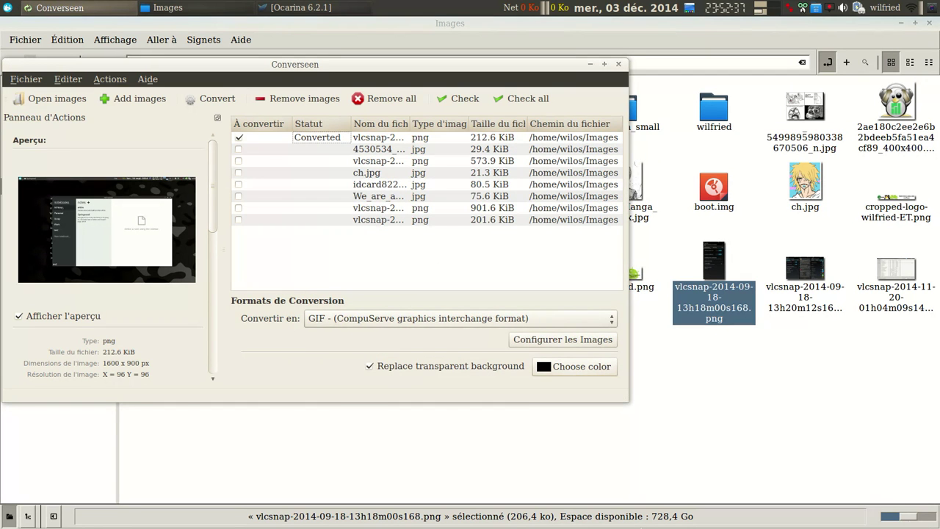
{"action": "left_click", "coordinate": [750, 428]}
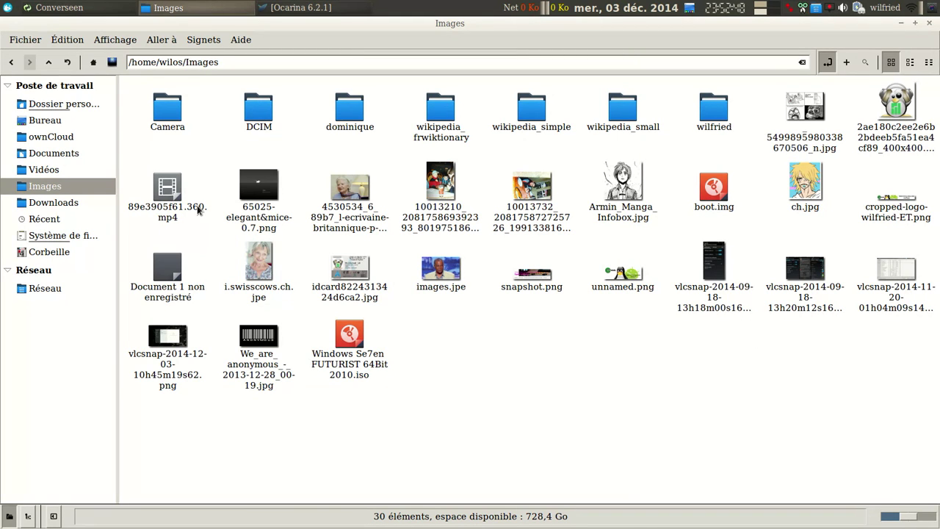
{"action": "left_click", "coordinate": [161, 368]}
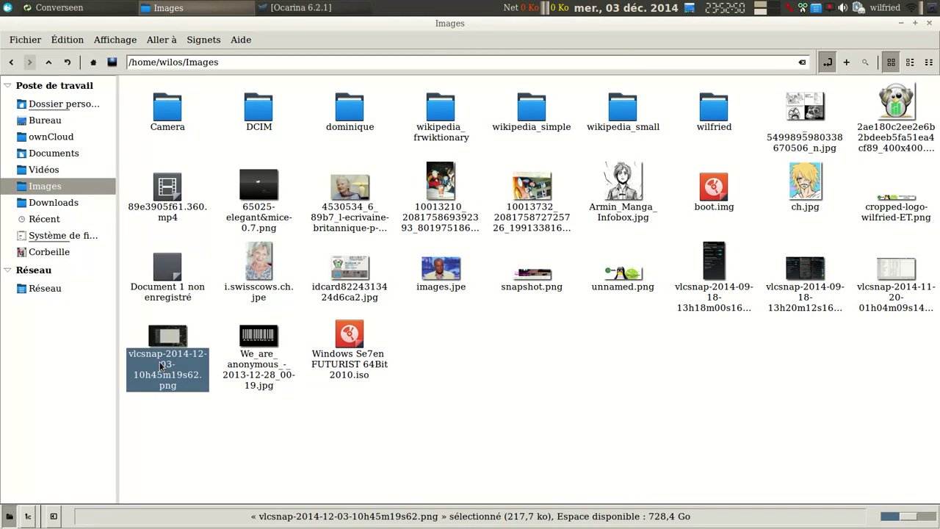
{"action": "left_click", "coordinate": [10, 60]}
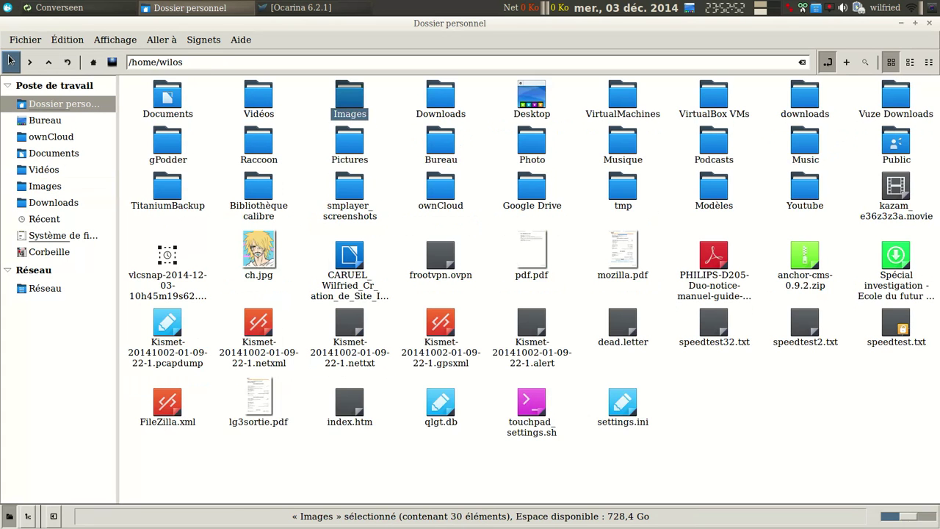
{"action": "double_click", "coordinate": [156, 275]}
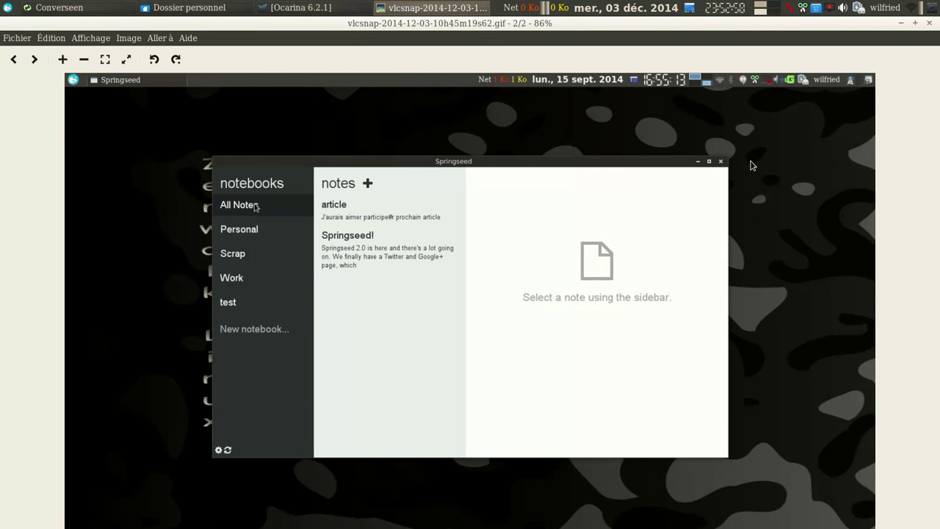
{"action": "left_click", "coordinate": [929, 24]}
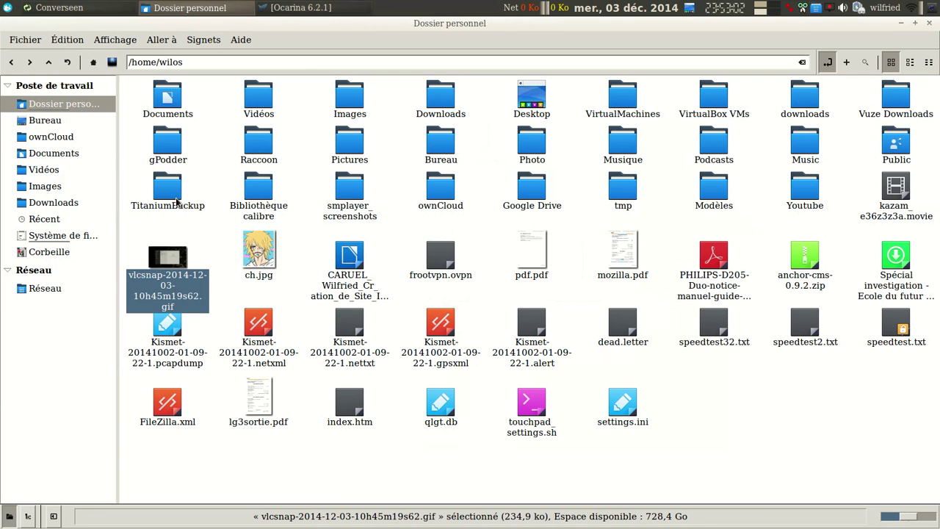
- Switch back to Converseen and maximize its window
{"action": "left_click", "coordinate": [101, 8]}
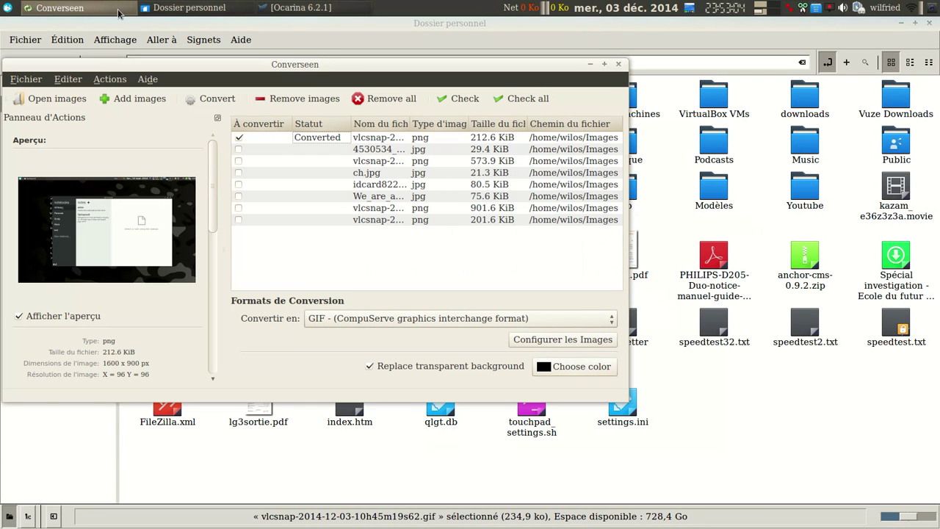
{"action": "left_click", "coordinate": [68, 78]}
{"action": "left_click", "coordinate": [110, 70]}
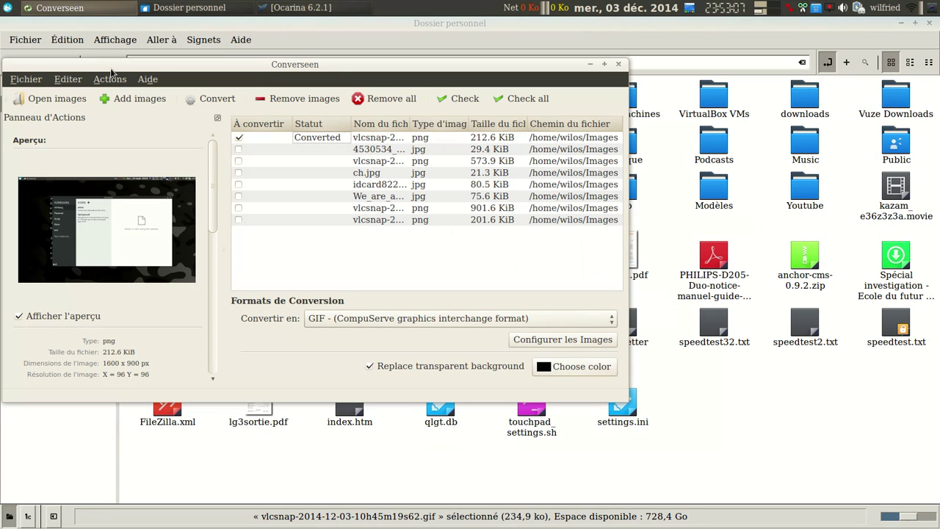
{"action": "left_click", "coordinate": [605, 65]}
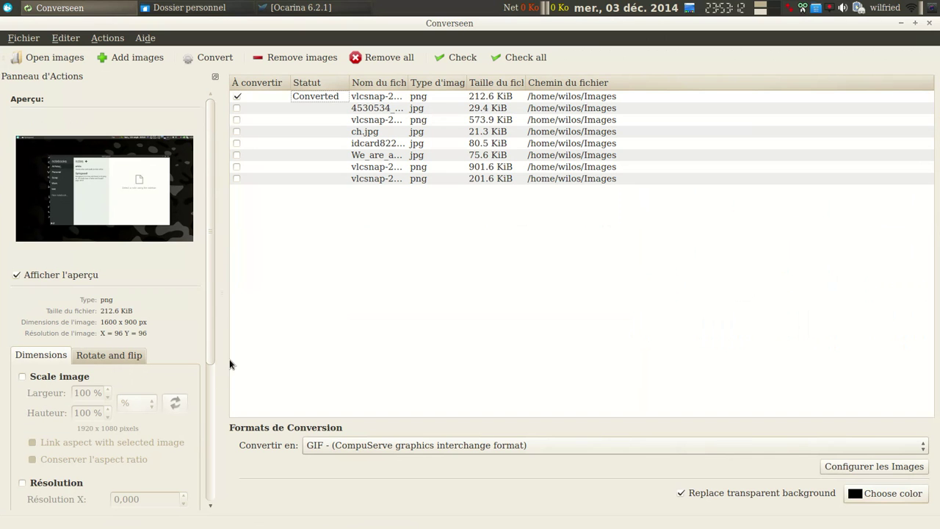
- Select the 4530534 JPG and set the conversion to rotate images by +90° and flip them vertically
{"action": "left_click", "coordinate": [378, 107]}
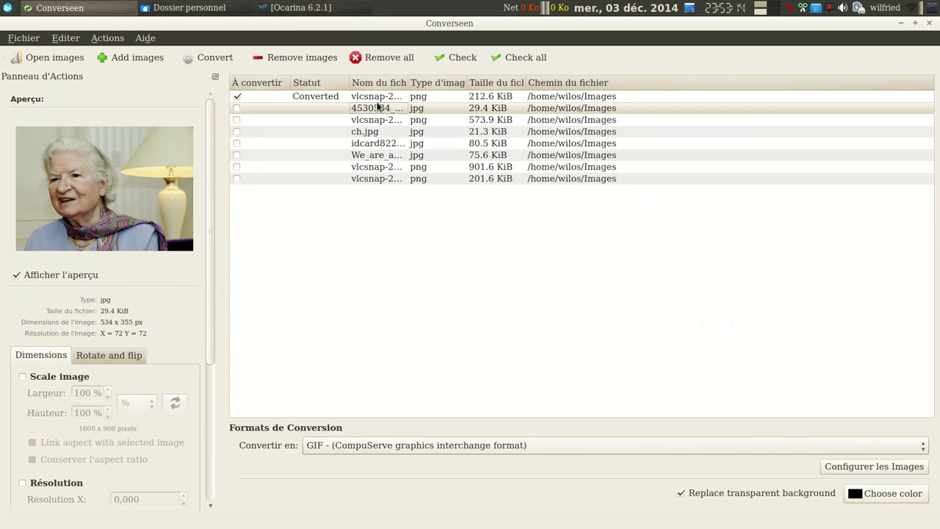
{"action": "left_click", "coordinate": [122, 354]}
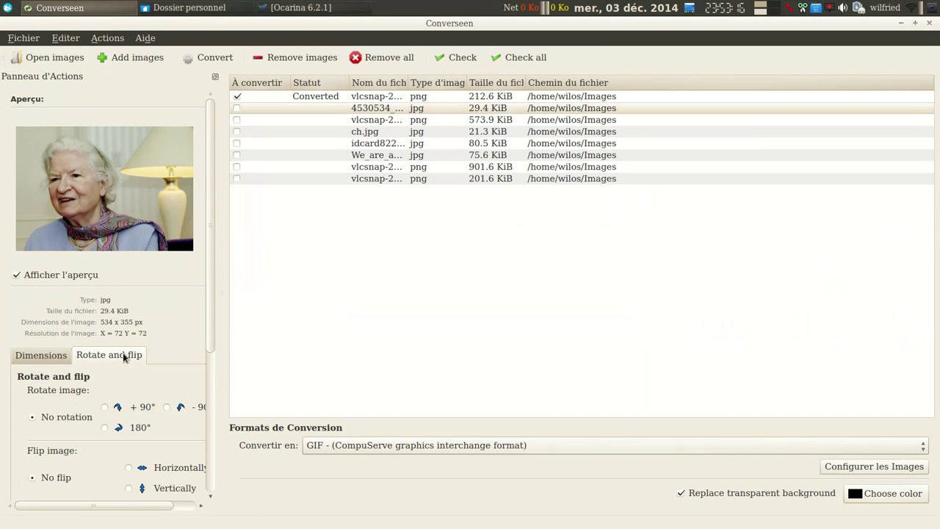
{"action": "left_click", "coordinate": [106, 408]}
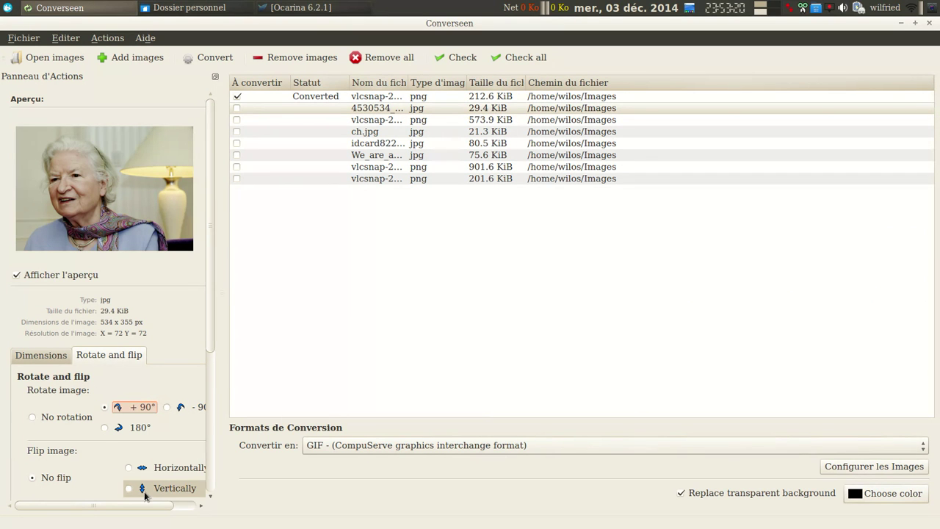
{"action": "scroll", "coordinate": [143, 491], "scroll_direction": "right", "scroll_amount": 2}
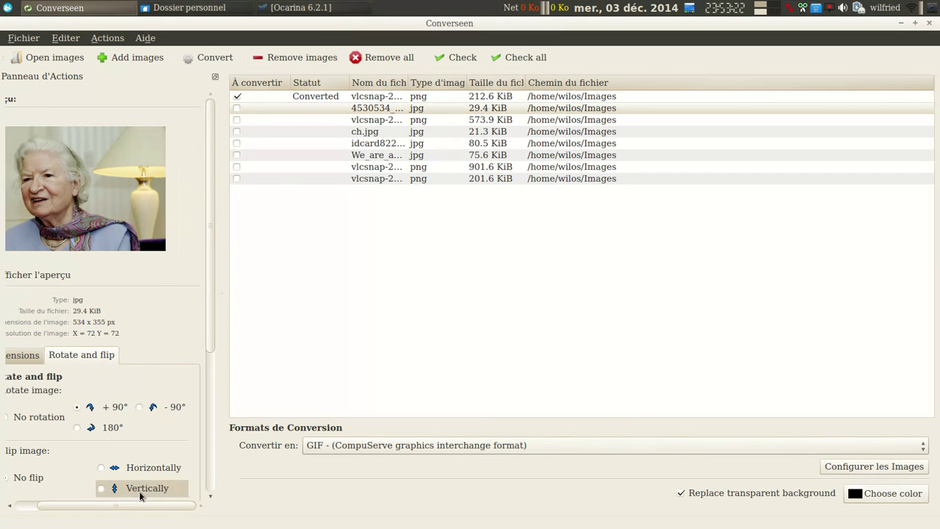
{"action": "left_click", "coordinate": [98, 484]}
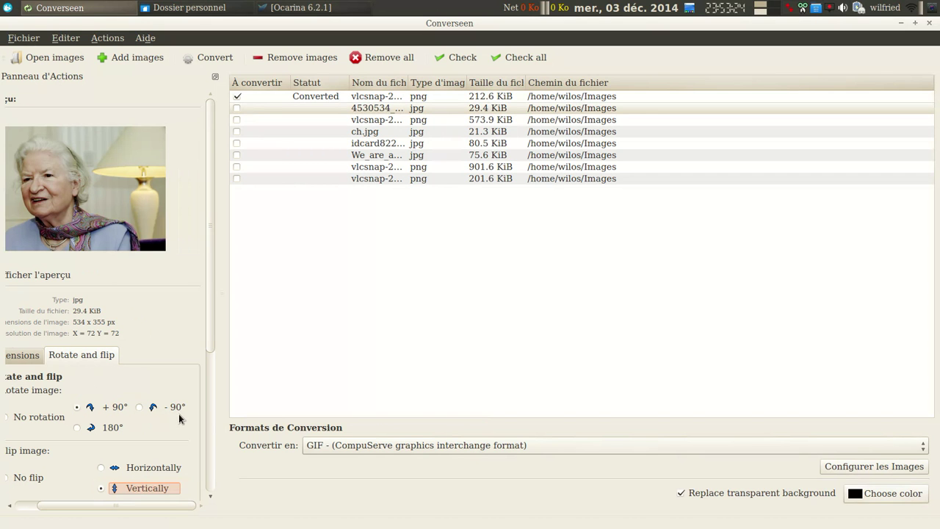
- Try the Scale image option in the dimension settings and turn it off again
{"action": "left_click", "coordinate": [22, 355]}
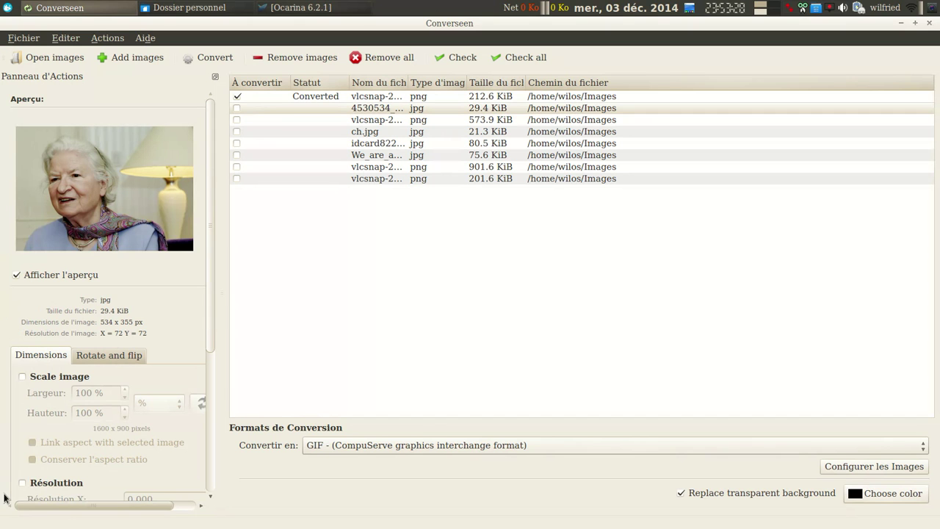
{"action": "left_click", "coordinate": [23, 377]}
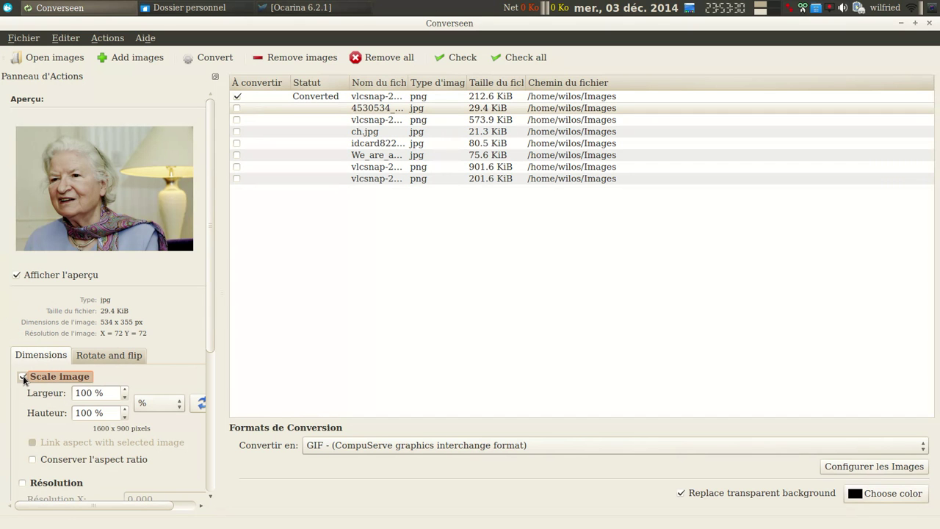
{"action": "left_click", "coordinate": [23, 377]}
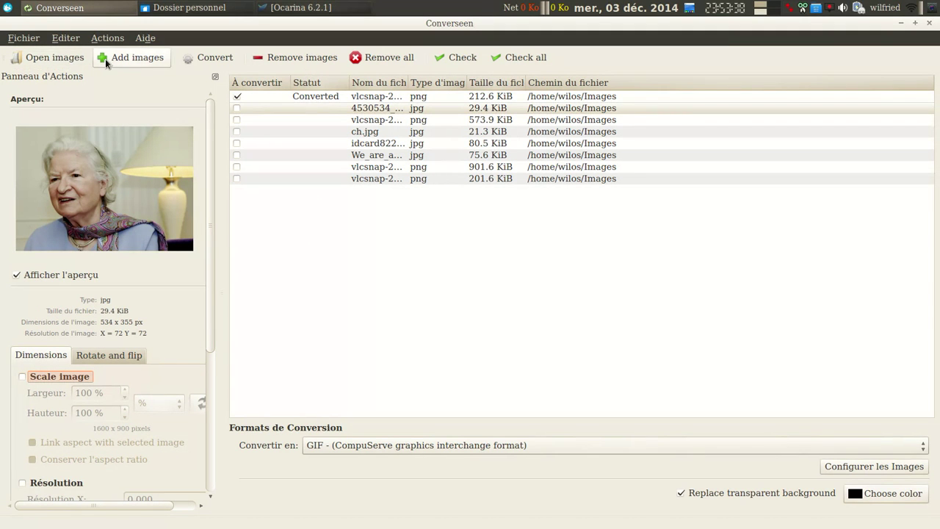
{"action": "left_click", "coordinate": [207, 57]}
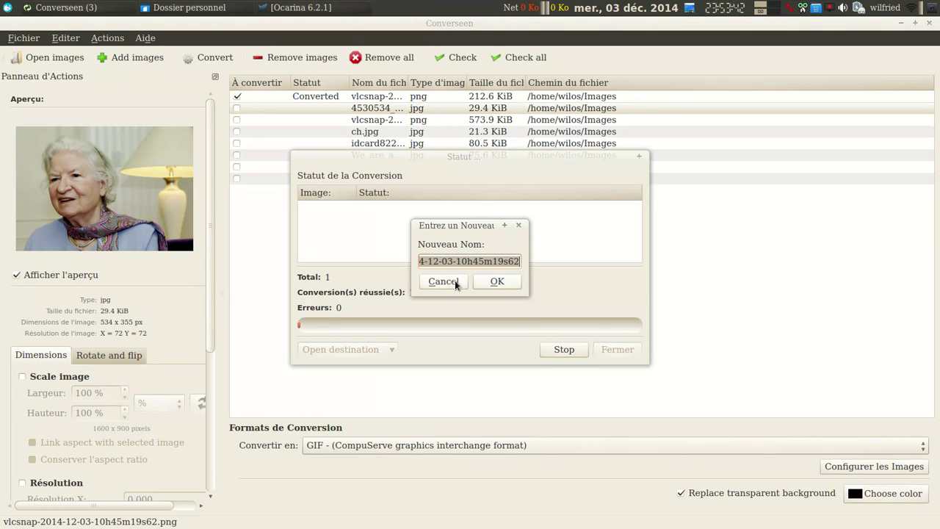
{"action": "left_click", "coordinate": [509, 261]}
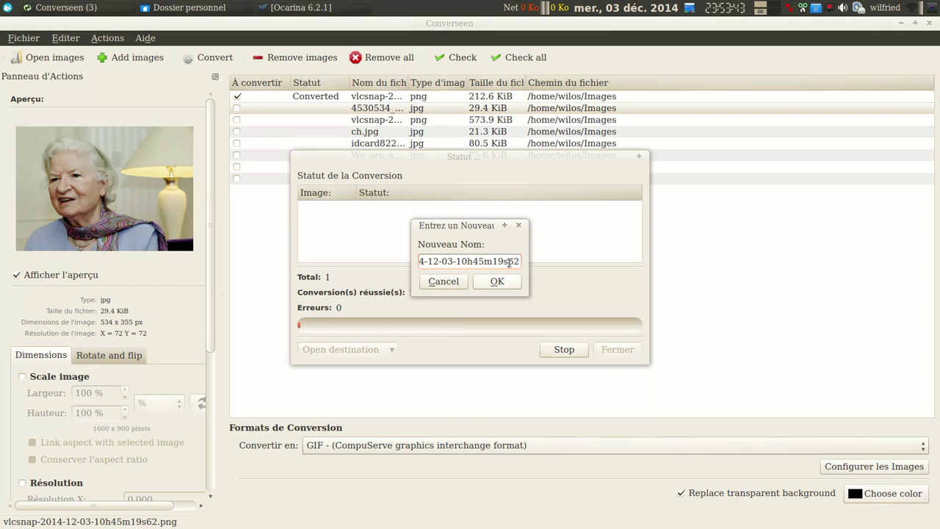
{"action": "type", "text": "1"}
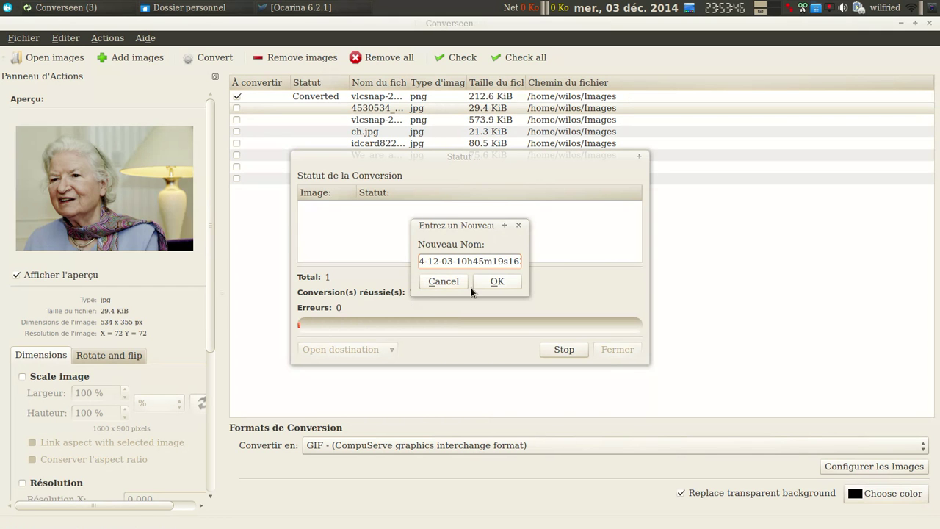
{"action": "left_click", "coordinate": [497, 283]}
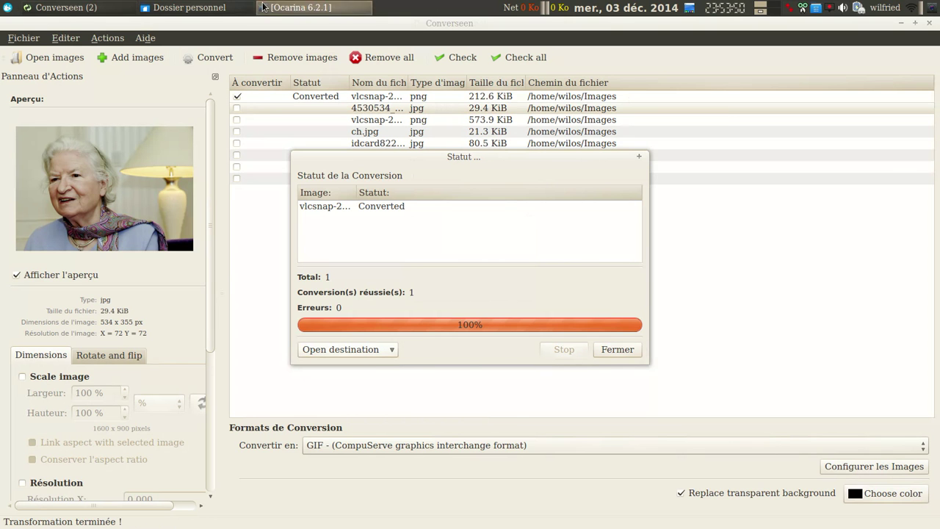
{"action": "left_click", "coordinate": [172, 8]}
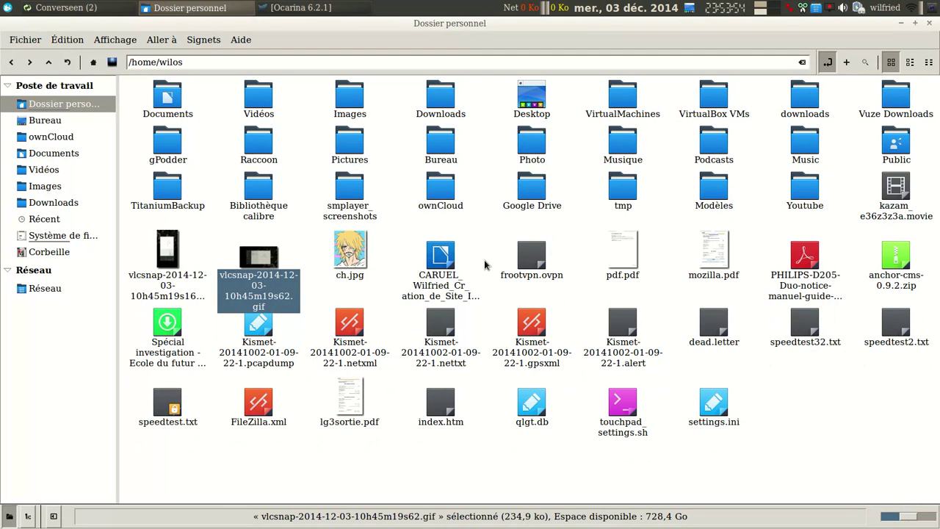
{"action": "double_click", "coordinate": [170, 284]}
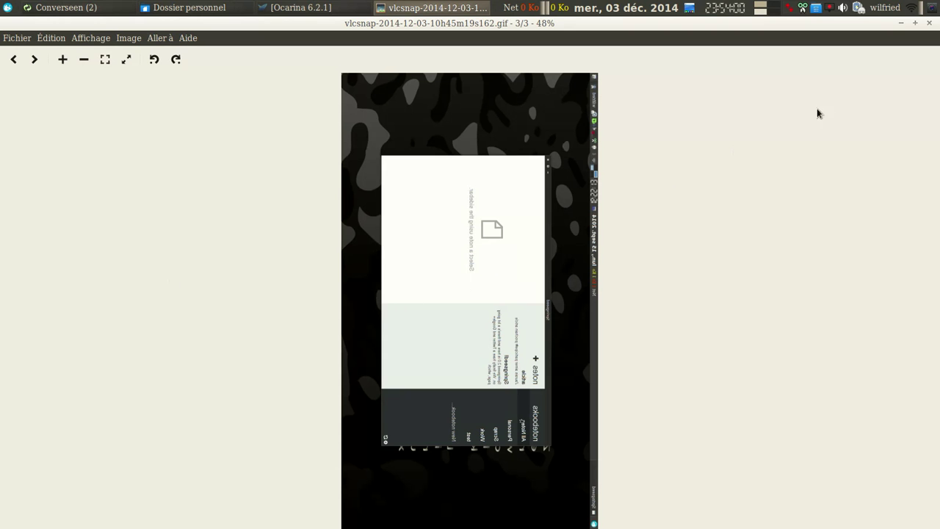
{"action": "left_click", "coordinate": [927, 24]}
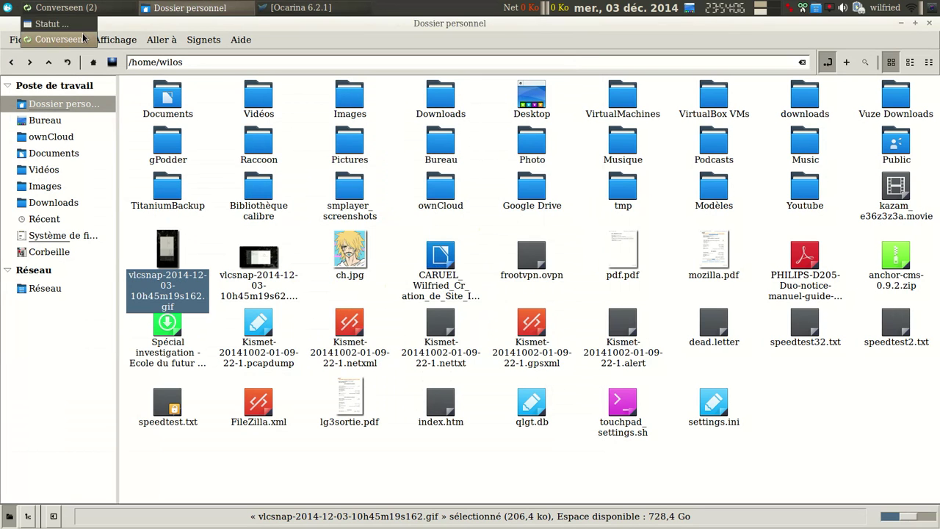
- Switch to Converseen's conversion status window, look at the destination folders it offers, and close it
{"action": "left_click", "coordinate": [59, 38]}
{"action": "left_click", "coordinate": [390, 348]}
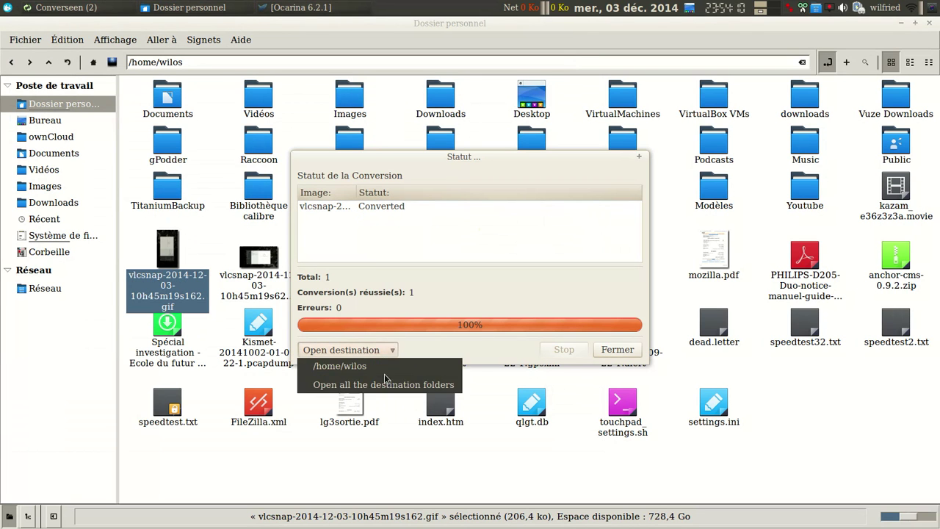
{"action": "left_click", "coordinate": [505, 341]}
{"action": "left_click", "coordinate": [393, 205]}
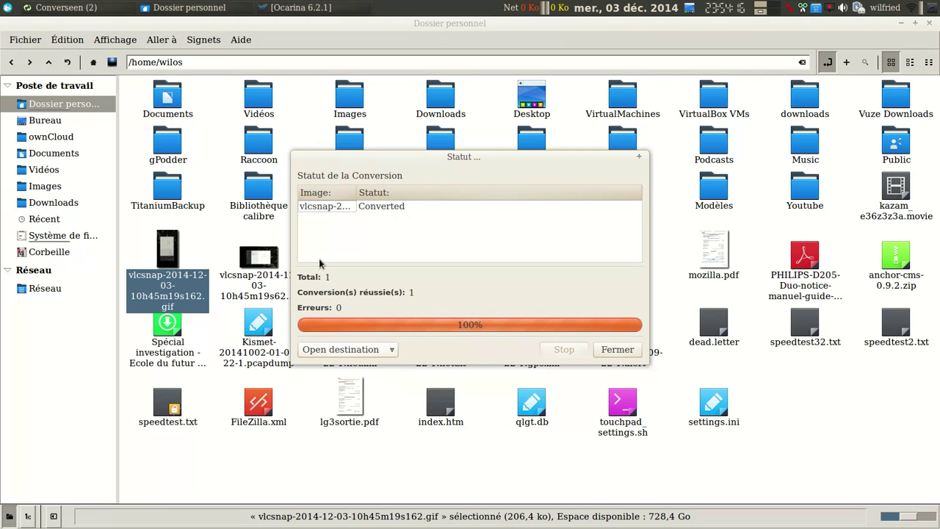
{"action": "left_click", "coordinate": [616, 351]}
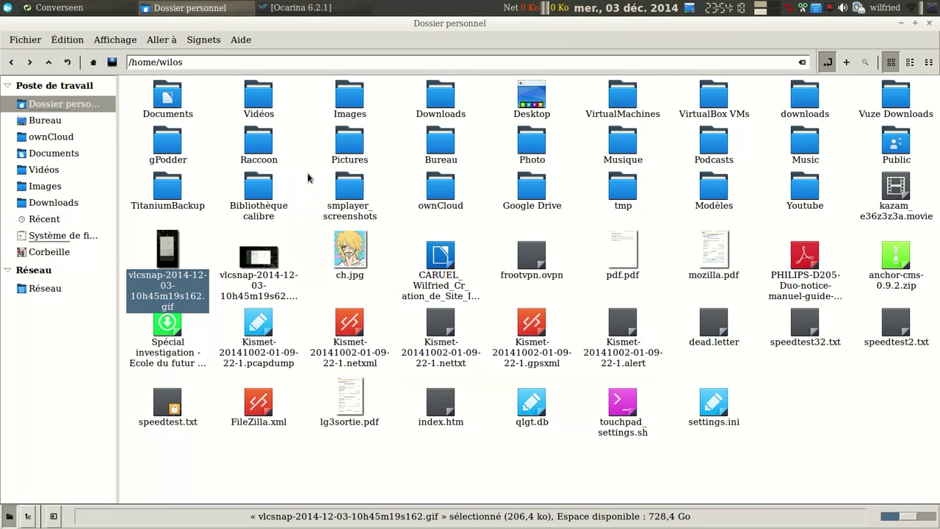
- Switch to Converseen's main window and remove the converted 212.6 KiB PNG from the image list
{"action": "left_click", "coordinate": [74, 10]}
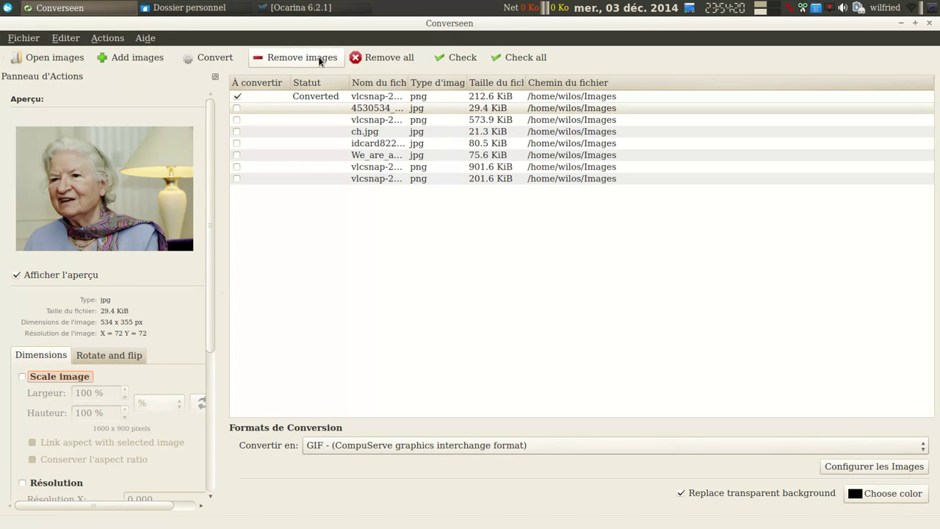
{"action": "left_click", "coordinate": [263, 96]}
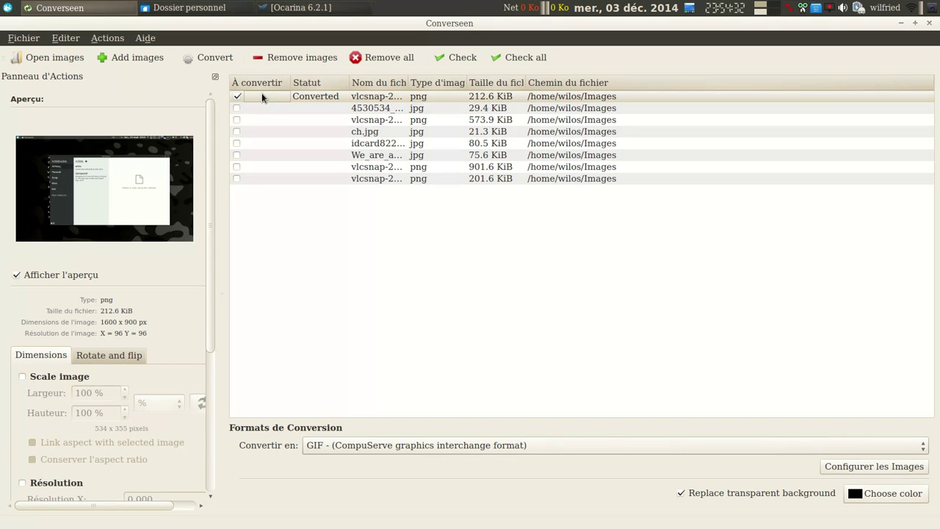
{"action": "left_click", "coordinate": [297, 58]}
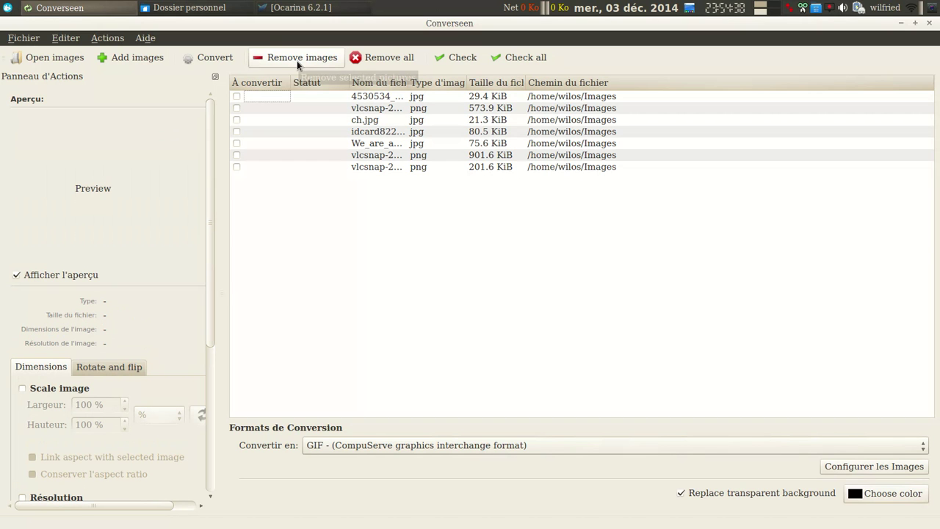
{"action": "left_click", "coordinate": [296, 61]}
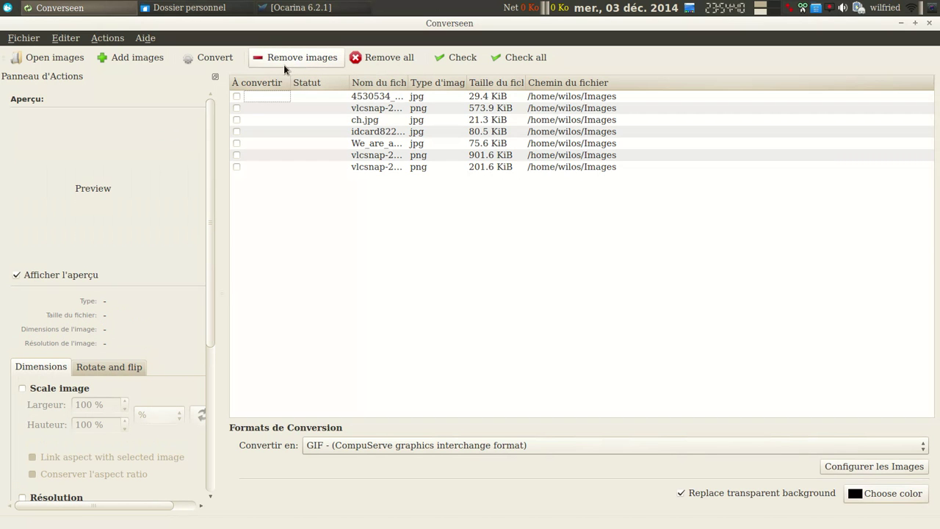
- Look at the help commands, open the Report bug web page, and close the Dillo browser
{"action": "left_click", "coordinate": [109, 39]}
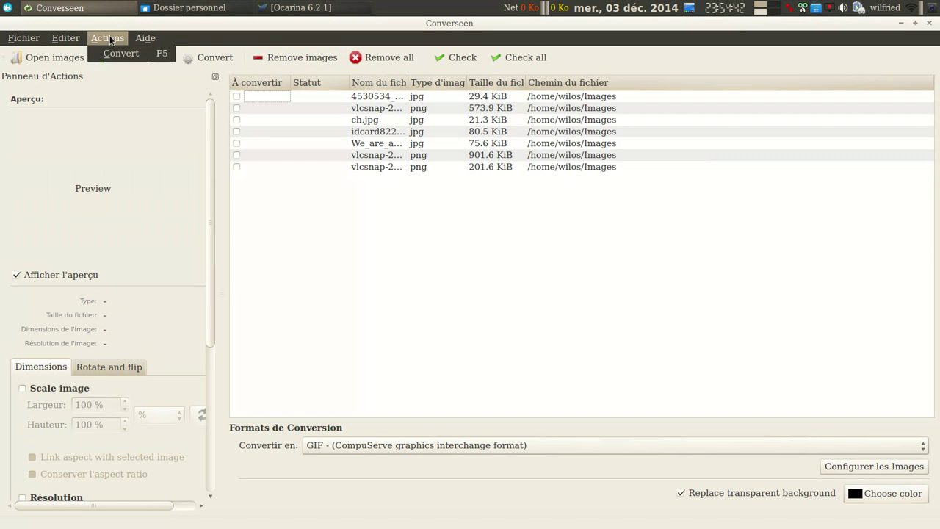
{"action": "mouse_move", "coordinate": [145, 38]}
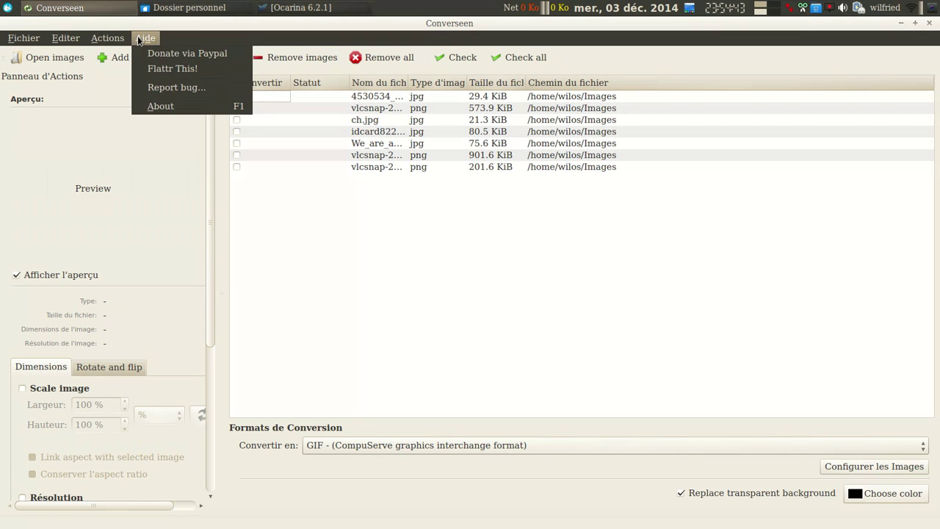
{"action": "left_click", "coordinate": [160, 87]}
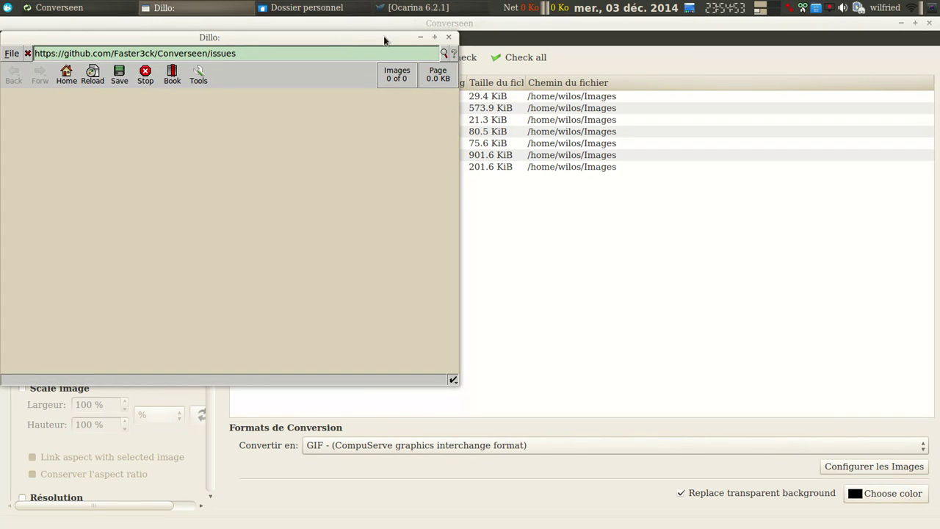
{"action": "key", "text": "alt+F4"}
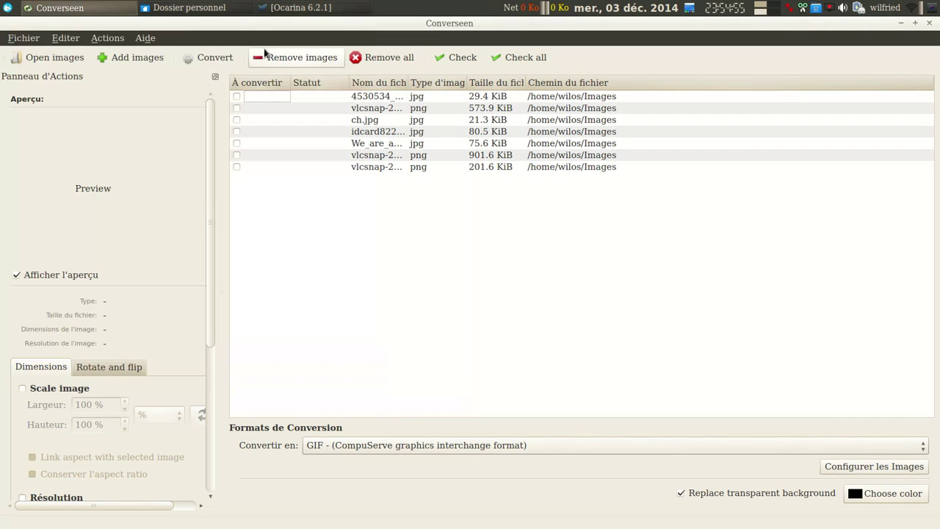
- View the About information of Converseen and close it
{"action": "left_click", "coordinate": [145, 38]}
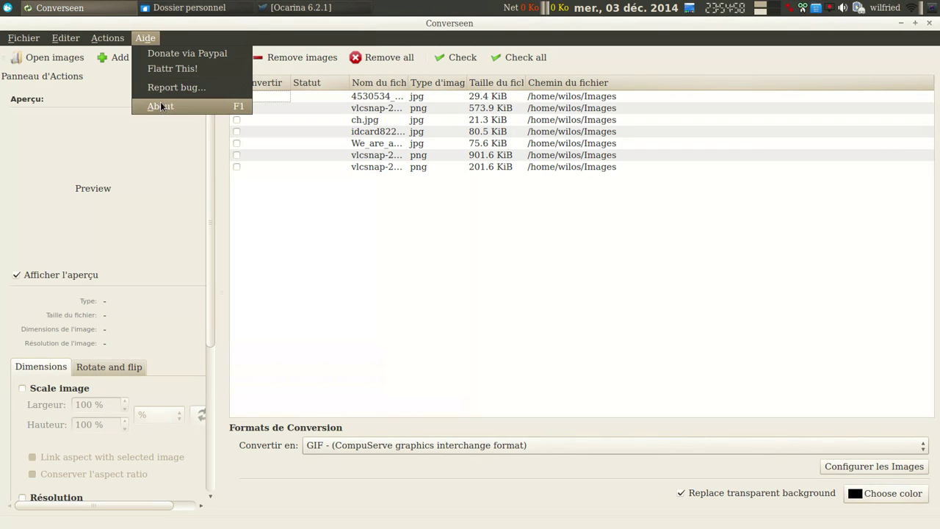
{"action": "left_click", "coordinate": [161, 106]}
{"action": "left_click_drag", "start_coordinate": [475, 84], "coordinate": [516, 80]}
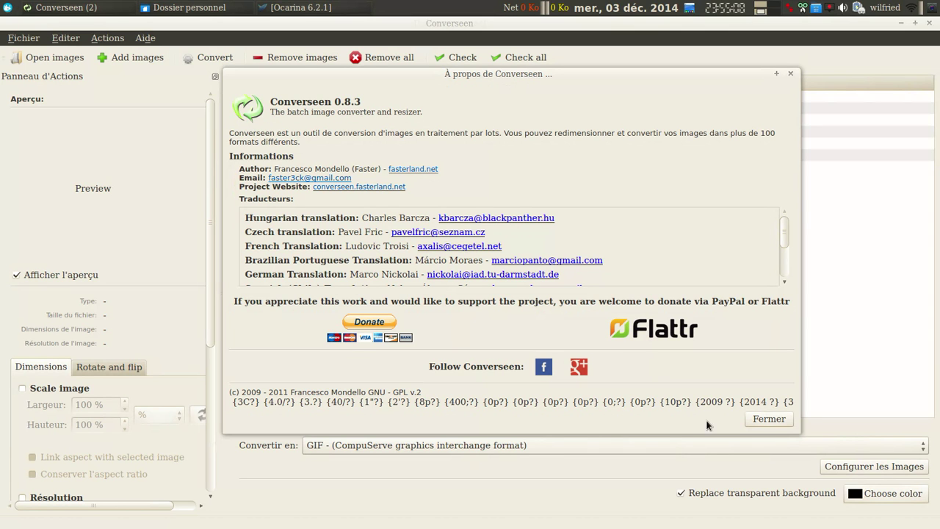
{"action": "left_click", "coordinate": [766, 419]}
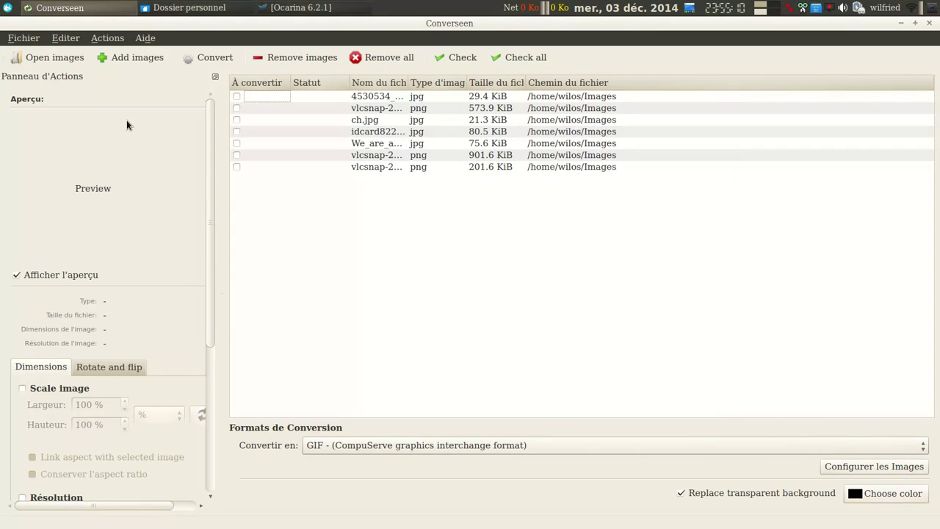
- Look through the available languages in the settings and cancel without changing anything
{"action": "left_click", "coordinate": [10, 37]}
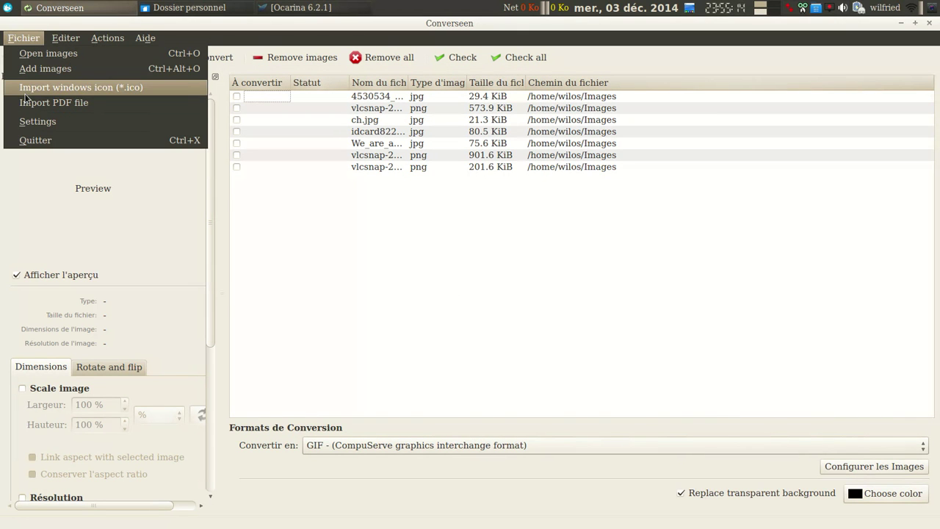
{"action": "left_click", "coordinate": [32, 120]}
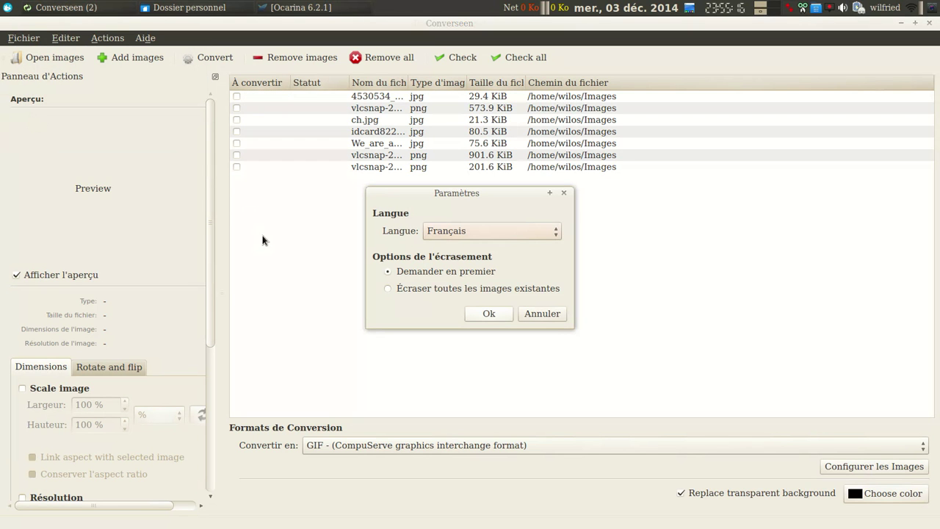
{"action": "left_click", "coordinate": [475, 233]}
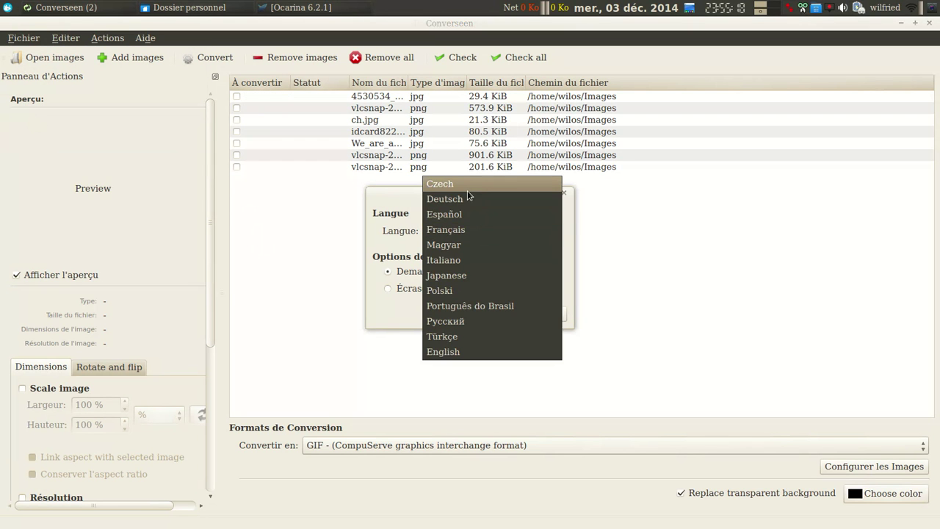
{"action": "key", "text": "Escape"}
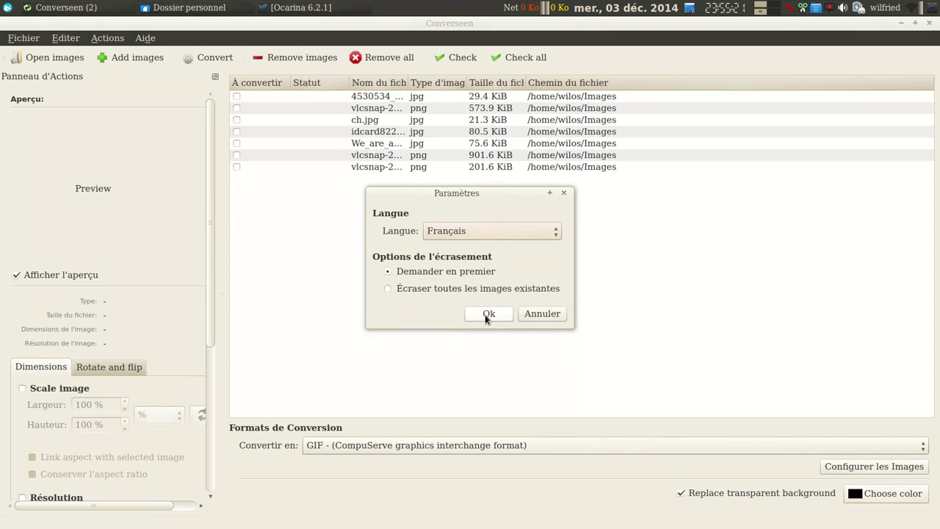
{"action": "left_click", "coordinate": [542, 313]}
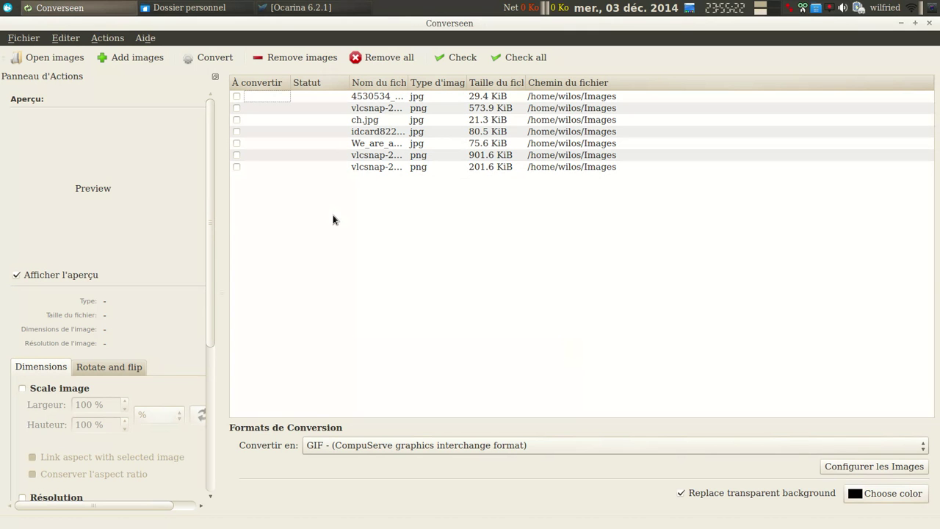
- Open Lexique_numerique.pdf from the Downloads folder for PDF import
{"action": "left_click", "coordinate": [19, 39]}
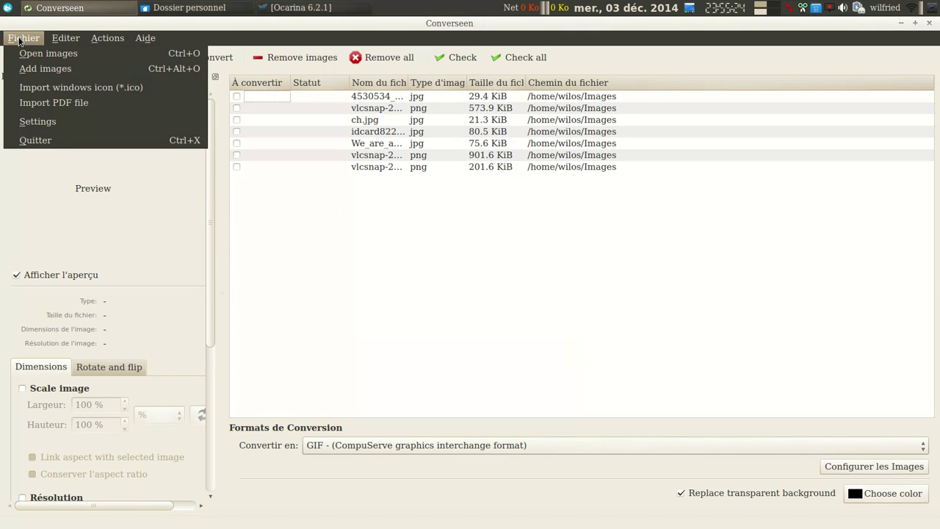
{"action": "left_click", "coordinate": [46, 99]}
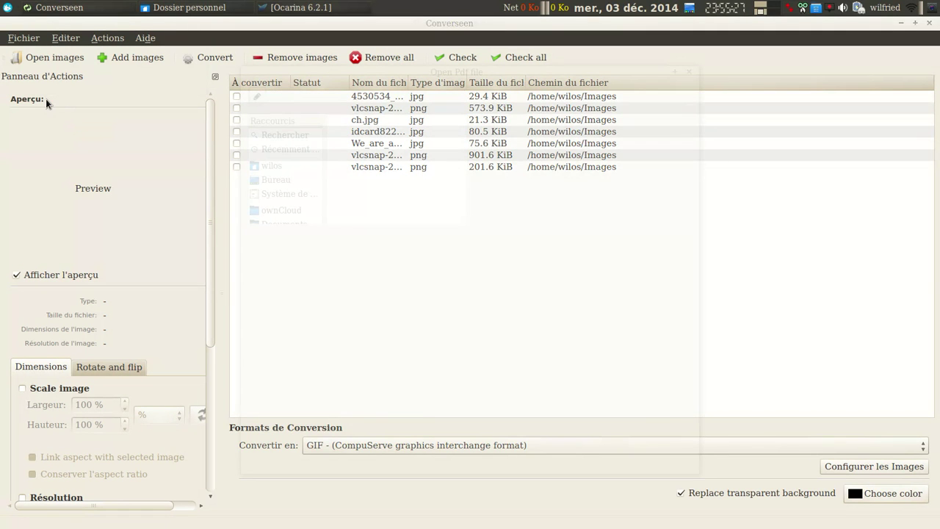
{"action": "left_click", "coordinate": [278, 292]}
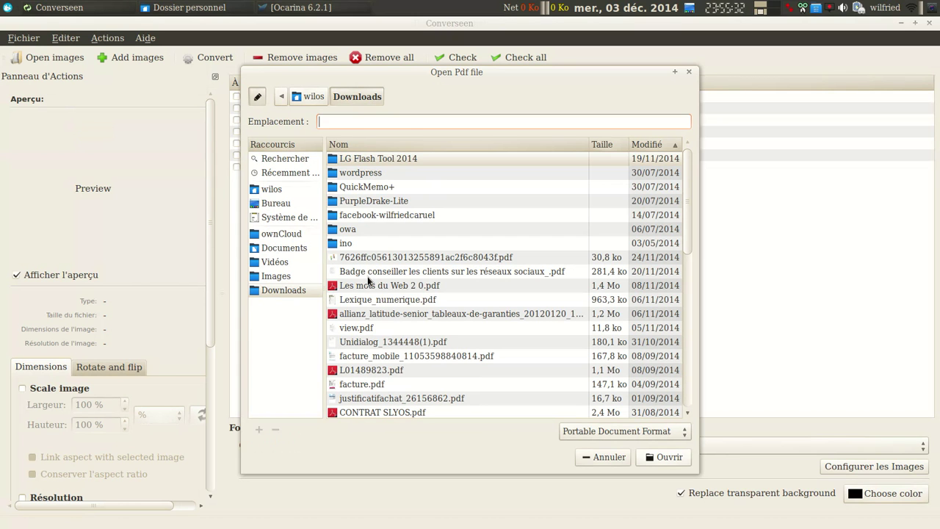
{"action": "left_click", "coordinate": [372, 301]}
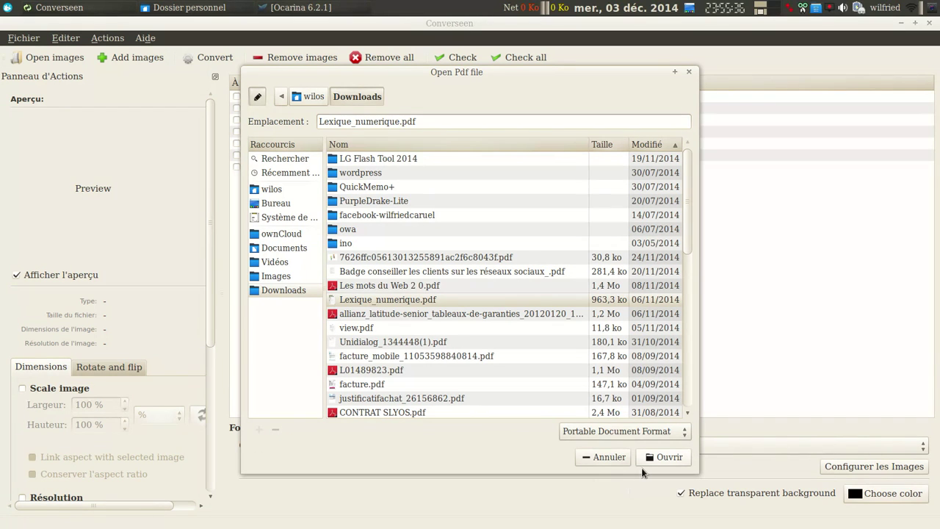
{"action": "left_click", "coordinate": [669, 458]}
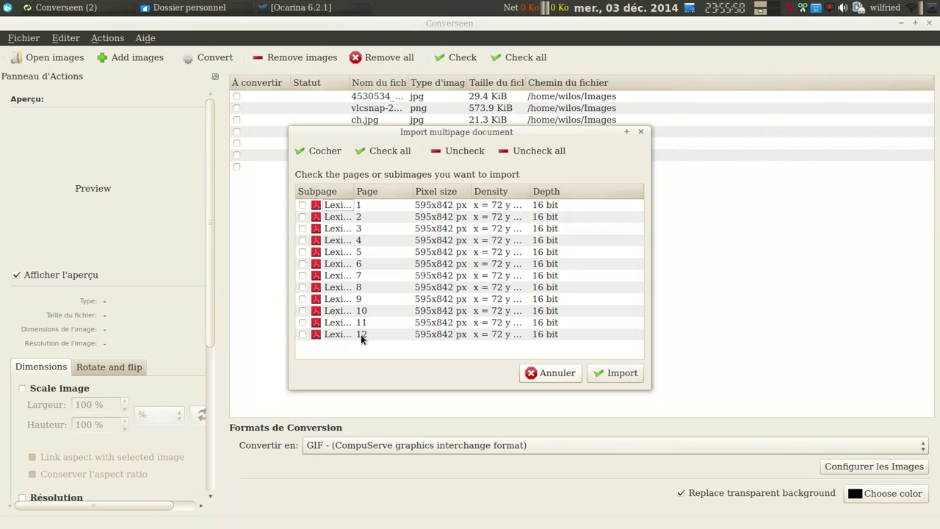
- Try checking pages 4 to 12 of the PDF for import and uncheck all pages again
{"action": "left_click", "coordinate": [302, 334]}
{"action": "left_click", "coordinate": [302, 323]}
{"action": "left_click", "coordinate": [302, 310]}
{"action": "left_click", "coordinate": [302, 298]}
{"action": "left_click", "coordinate": [303, 287]}
{"action": "left_click", "coordinate": [302, 264]}
{"action": "left_click", "coordinate": [303, 276]}
{"action": "left_click", "coordinate": [302, 251]}
{"action": "left_click", "coordinate": [302, 240]}
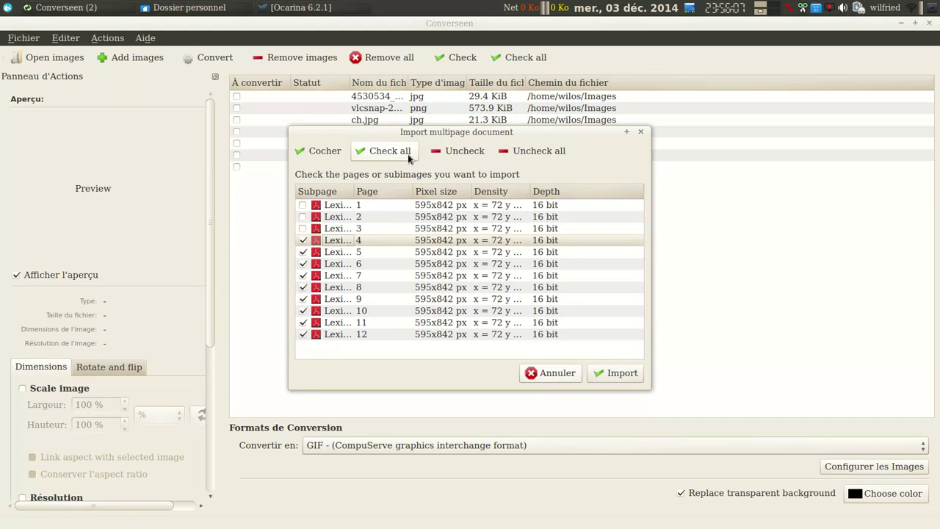
{"action": "left_click", "coordinate": [451, 154]}
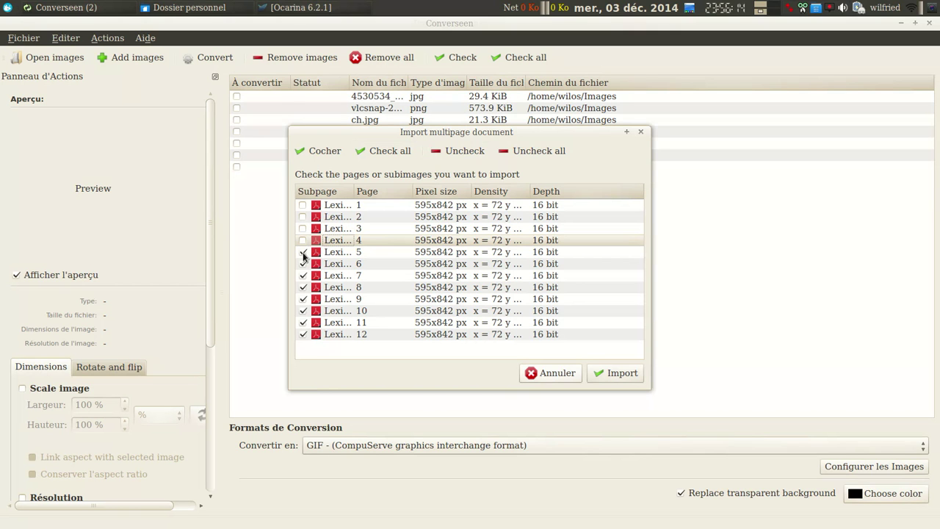
{"action": "left_click", "coordinate": [528, 151]}
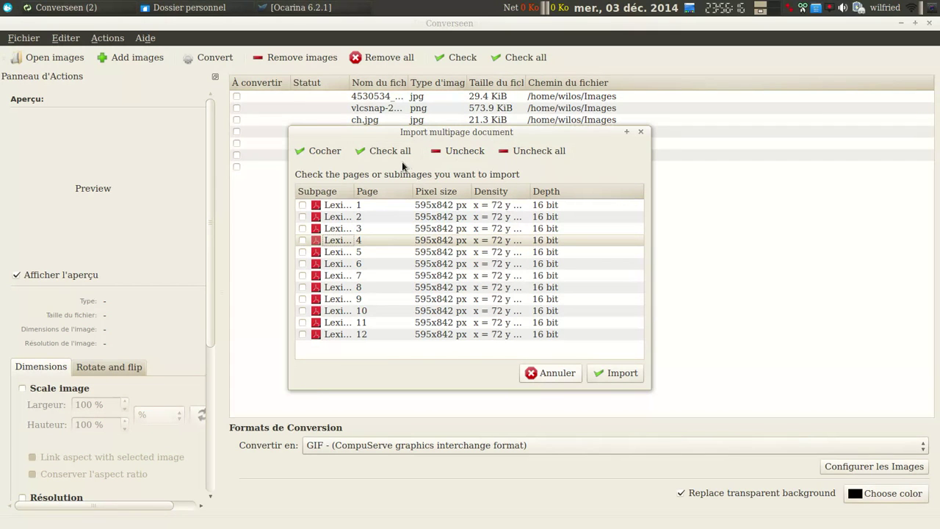
- Import only the first page of the Lexique_numerique PDF into the image list
{"action": "left_click", "coordinate": [312, 154]}
{"action": "left_click", "coordinate": [311, 153]}
{"action": "left_click", "coordinate": [303, 241]}
{"action": "left_click", "coordinate": [615, 373]}
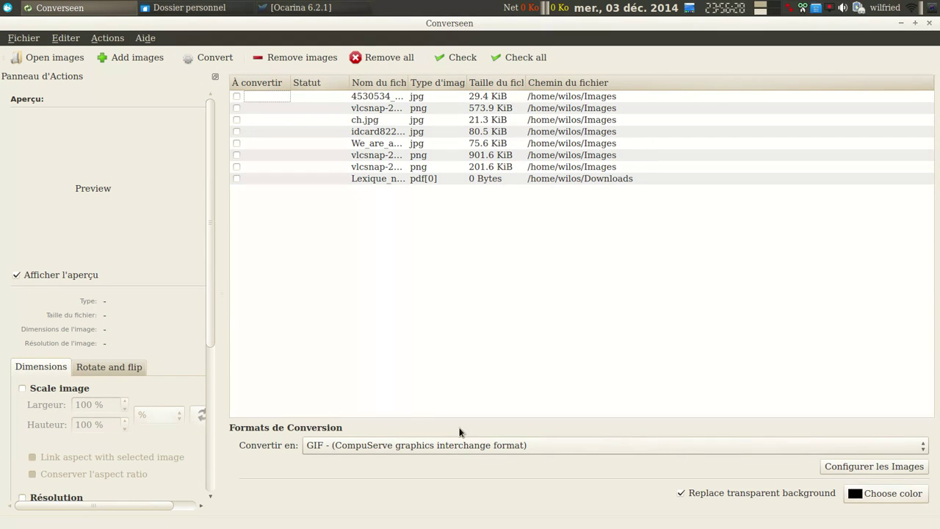
- Mark the imported PDF page for conversion, convert it to GIF, and close the conversion status
{"action": "left_click", "coordinate": [330, 179]}
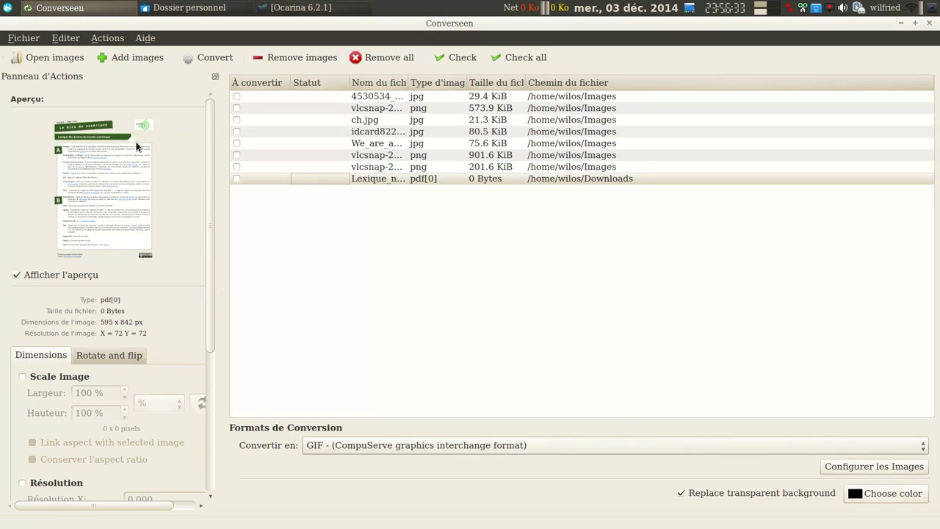
{"action": "left_click", "coordinate": [189, 57]}
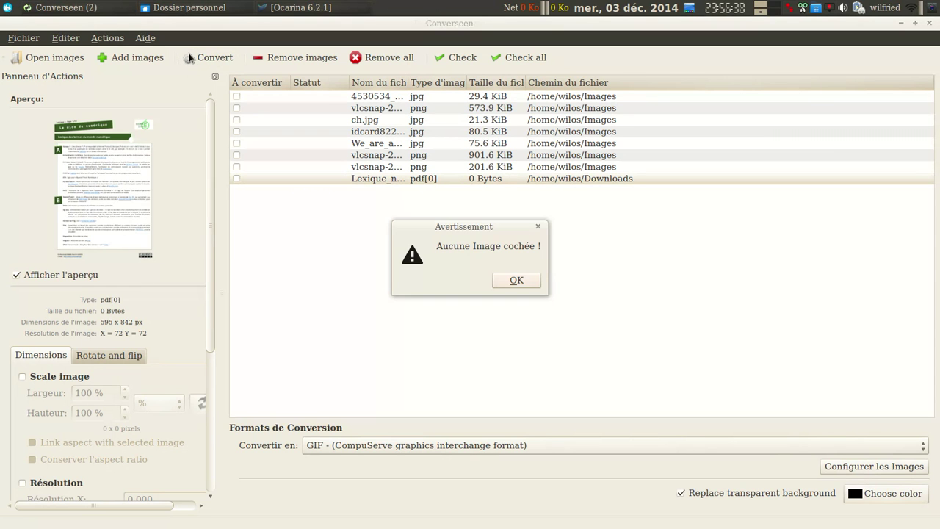
{"action": "left_click", "coordinate": [522, 280]}
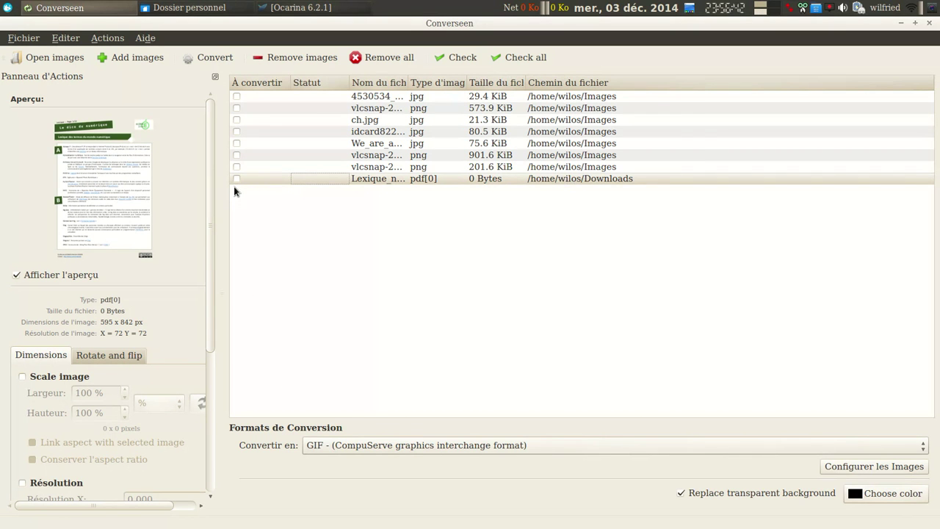
{"action": "left_click", "coordinate": [132, 57]}
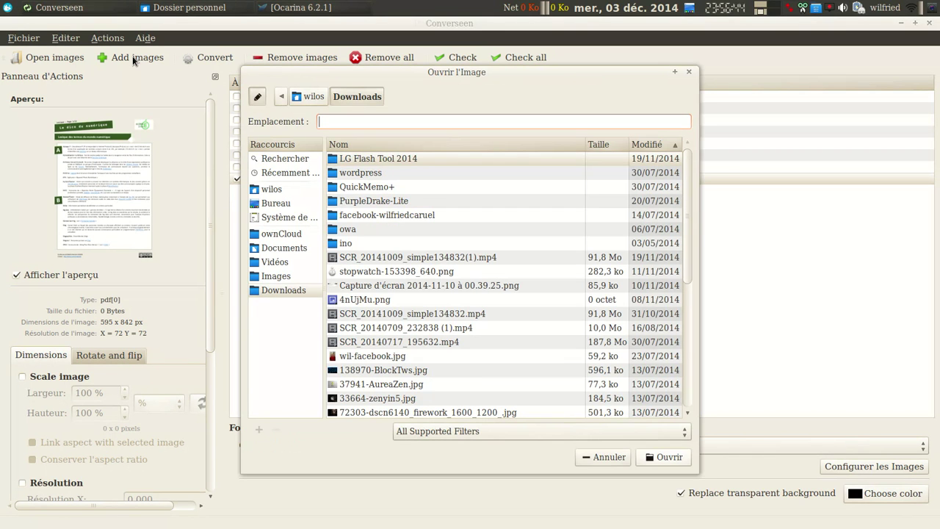
{"action": "left_click", "coordinate": [607, 456]}
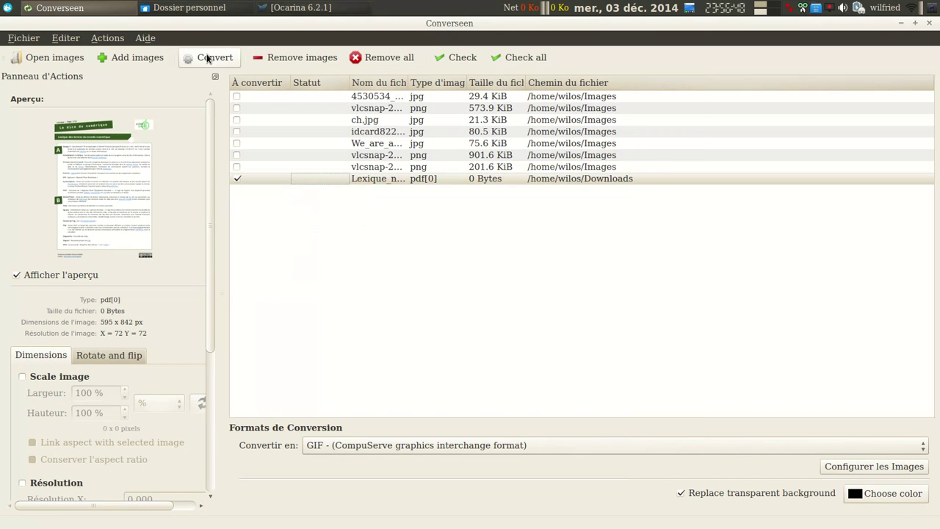
{"action": "left_click", "coordinate": [207, 58]}
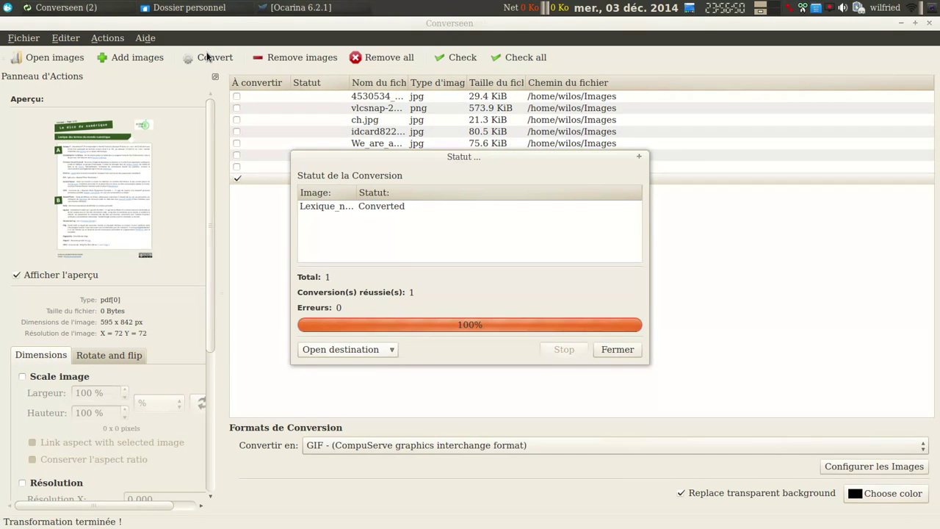
{"action": "left_click", "coordinate": [610, 351]}
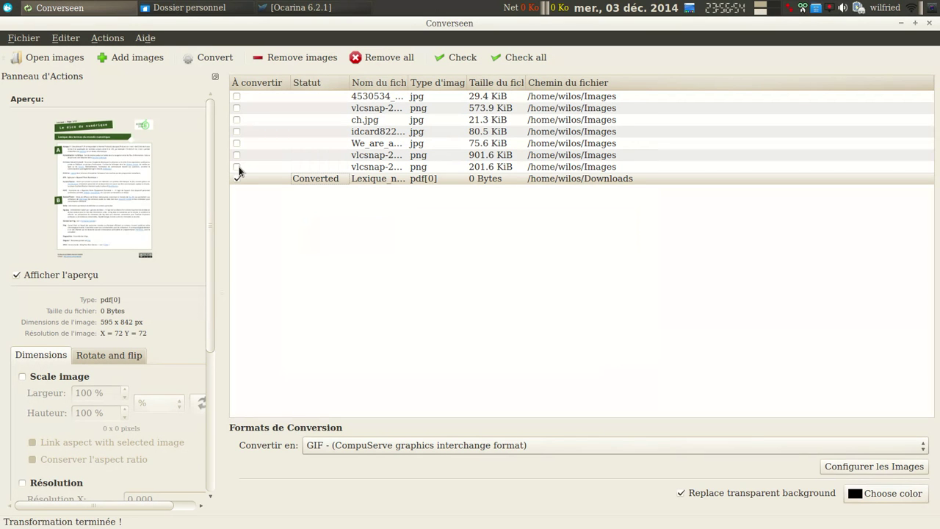
- Reopen the About information of Converseen and look at its list of translators
{"action": "left_click", "coordinate": [109, 38]}
{"action": "mouse_move", "coordinate": [142, 43]}
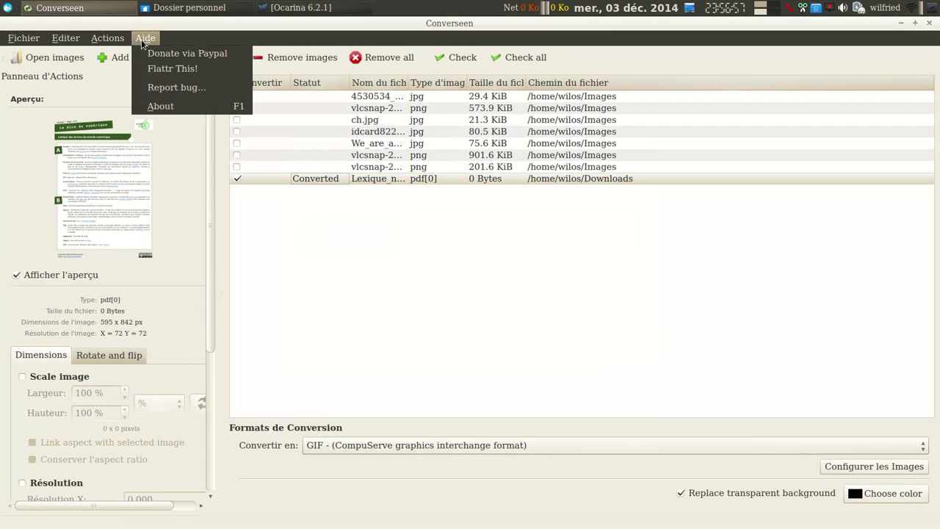
{"action": "left_click", "coordinate": [158, 106]}
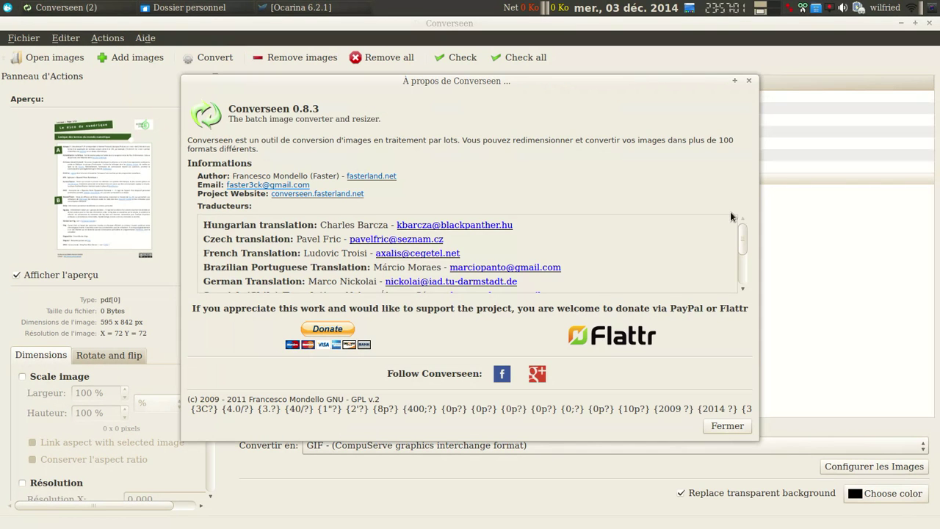
{"action": "mouse_move", "coordinate": [742, 233]}
{"action": "left_mouse_down"}
{"action": "mouse_move", "coordinate": [748, 261]}
{"action": "mouse_move", "coordinate": [745, 224]}
{"action": "left_mouse_up"}
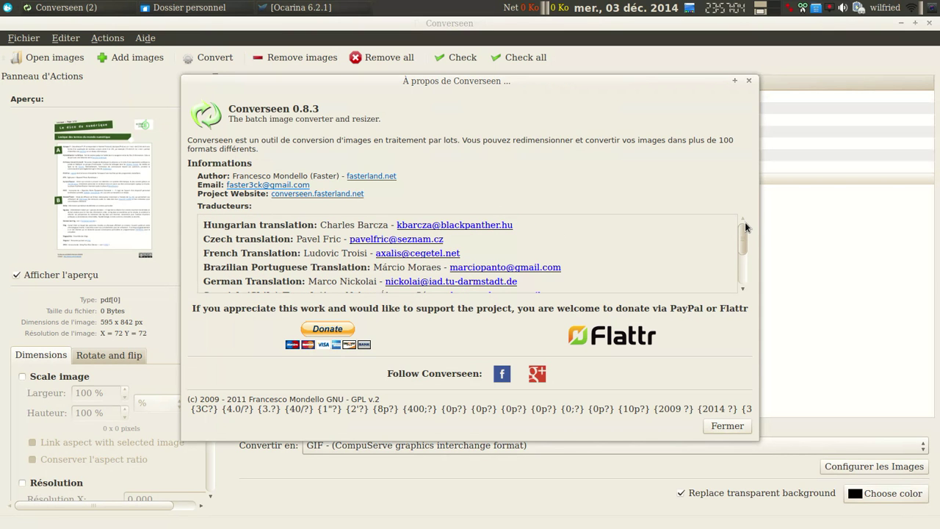